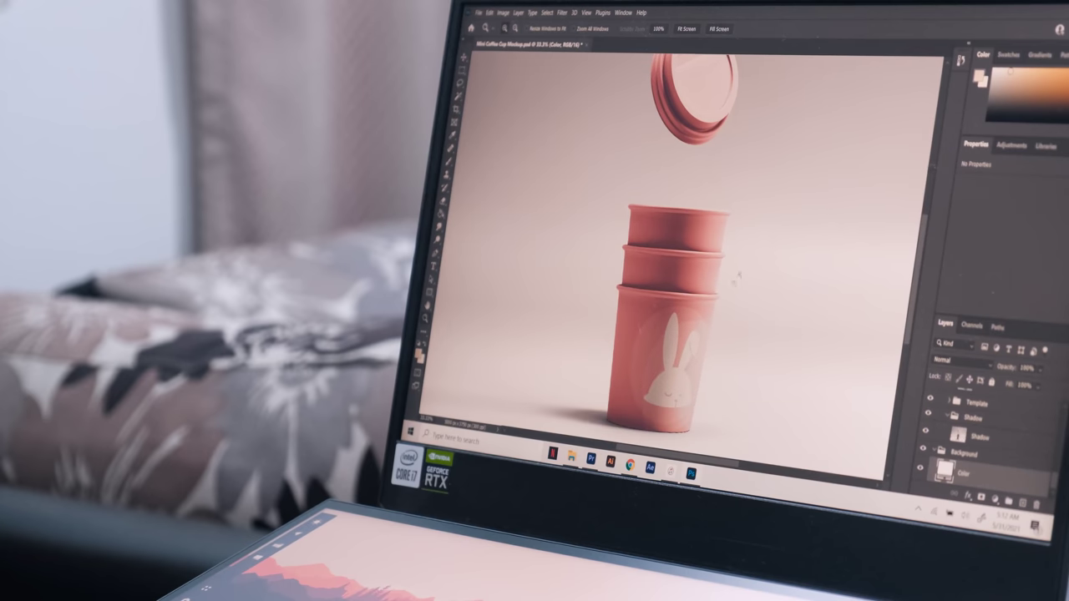
Zoom in and scale up the coffee-cup photo so the cups fill more of the frame
{"action": "key", "text": "ctrl+plus"}
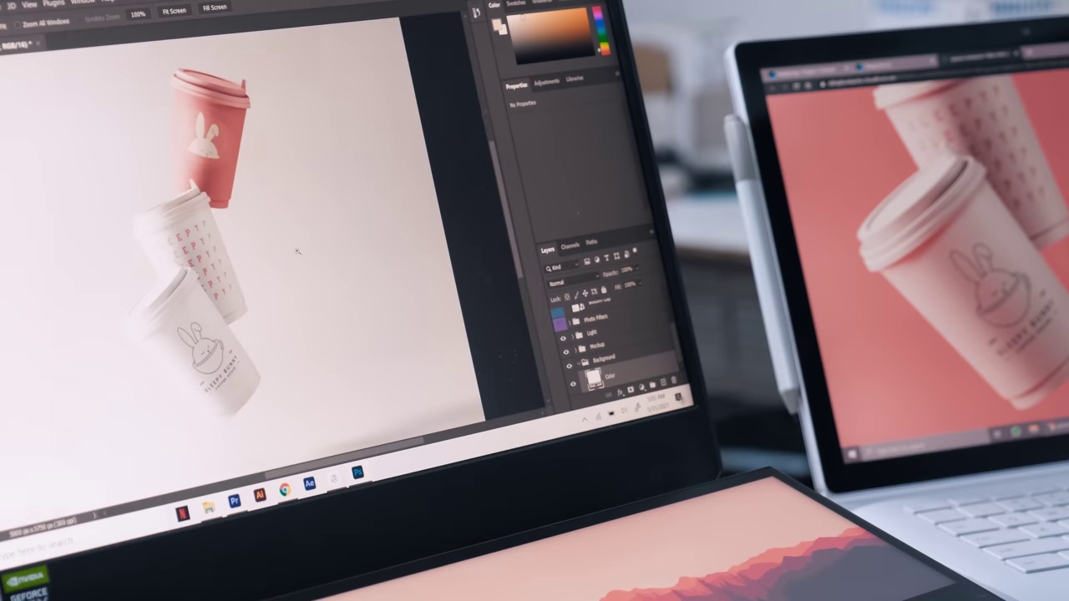
{"action": "key", "text": "ctrl+plus"}
{"action": "key", "text": "ctrl+plus"}
{"action": "key", "text": "ctrl+plus"}
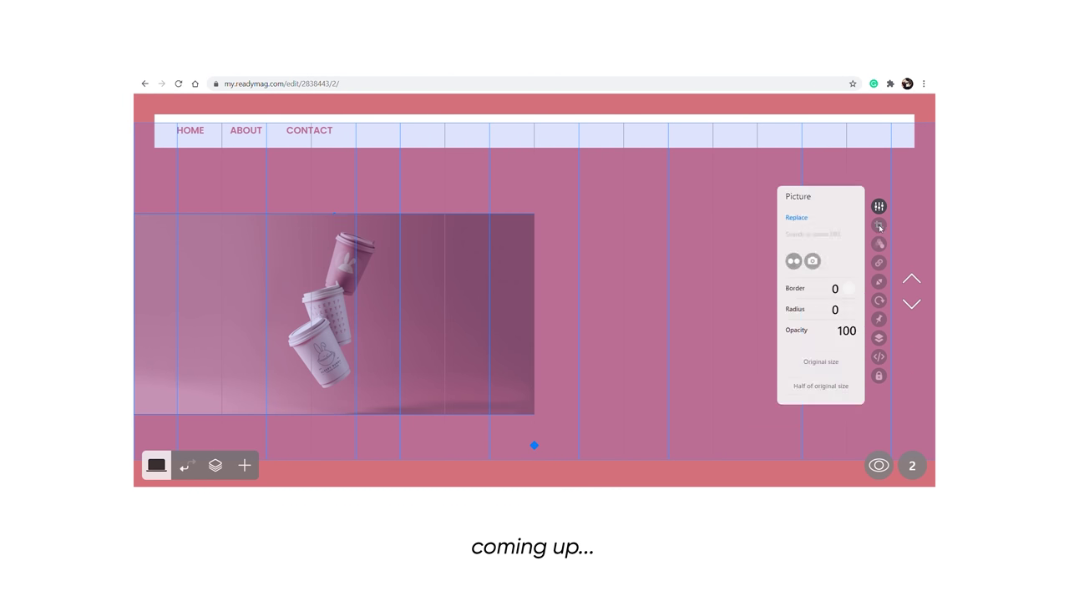
{"action": "left_click", "coordinate": [879, 226]}
{"action": "left_click_drag", "start_coordinate": [858, 291], "coordinate": [865, 282]}
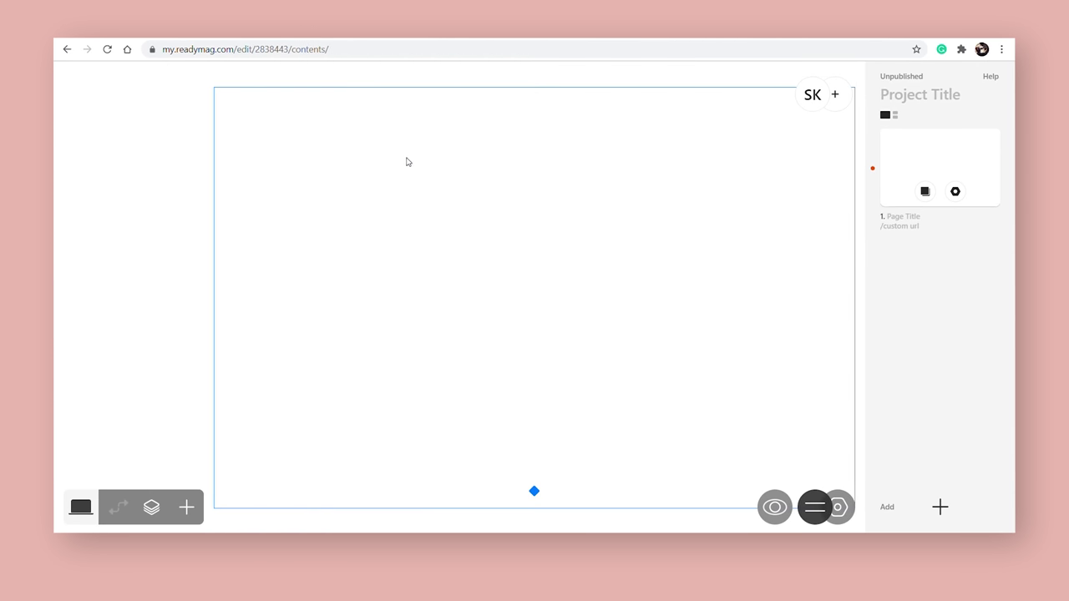
Enable Scale layout in the project's viewer settings and shorten the page height from 454 to 430
{"action": "left_click", "coordinate": [837, 507]}
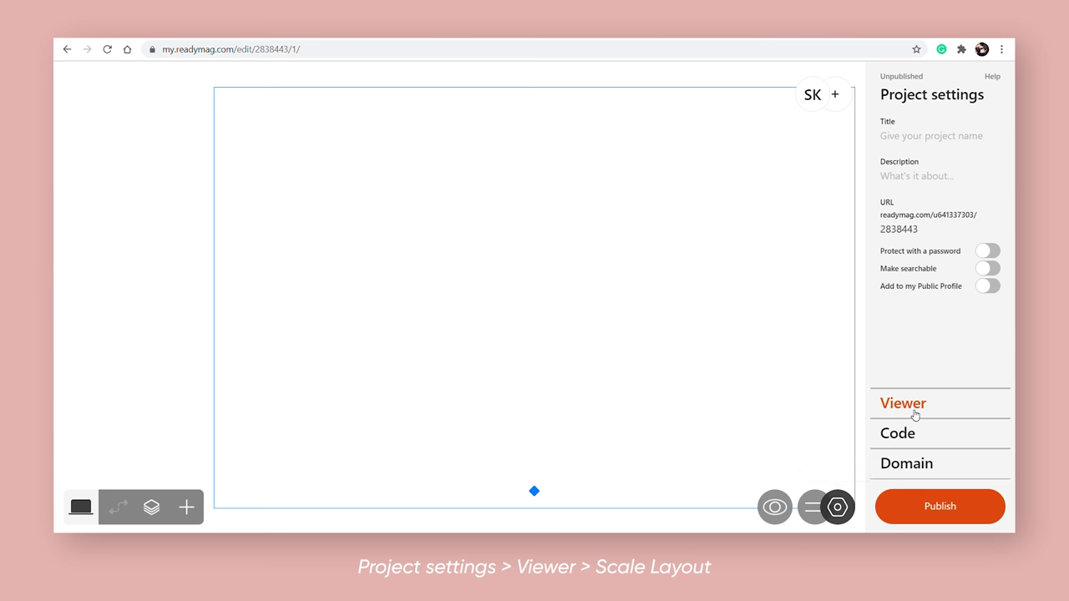
{"action": "left_click", "coordinate": [916, 409]}
{"action": "left_click", "coordinate": [899, 183]}
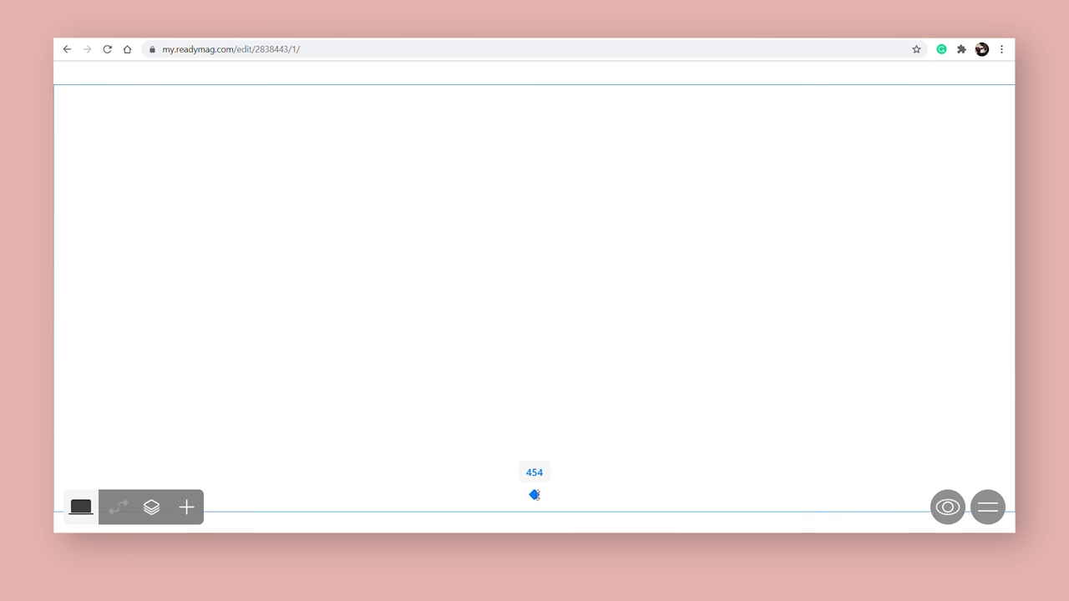
{"action": "left_click_drag", "start_coordinate": [535, 496], "coordinate": [536, 485]}
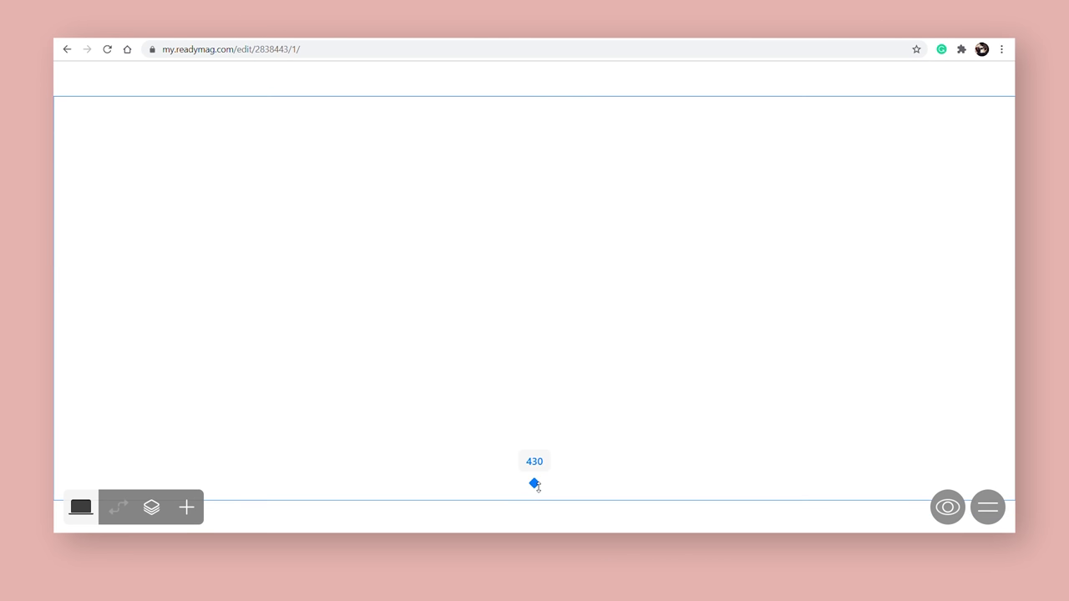
Change the page background colour from white to dark navy
{"action": "left_click", "coordinate": [151, 509]}
{"action": "left_click", "coordinate": [128, 456]}
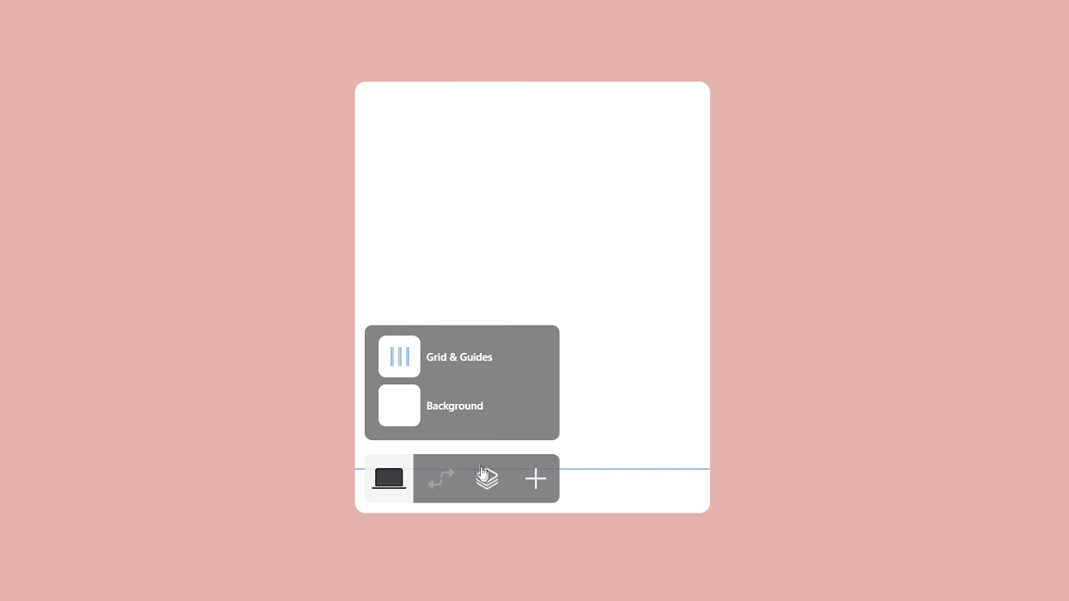
{"action": "left_click", "coordinate": [452, 405]}
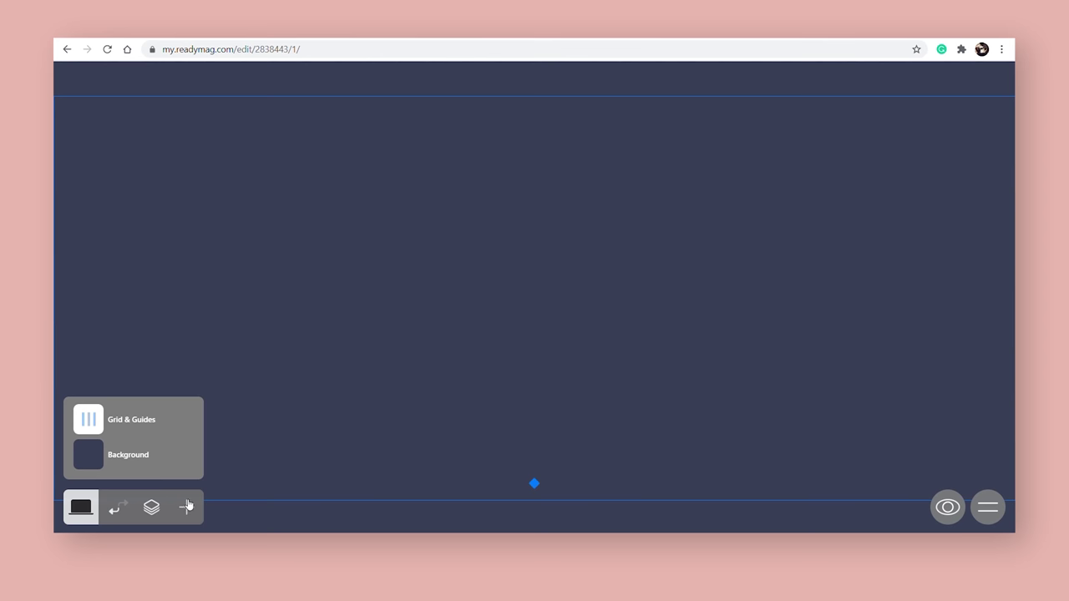
{"action": "left_click", "coordinate": [187, 507]}
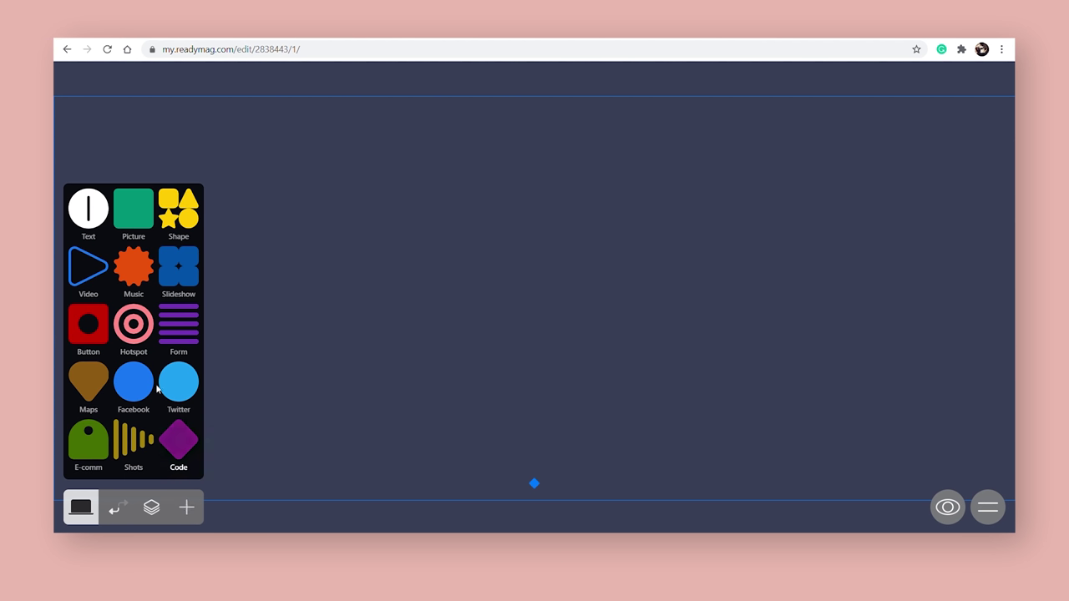
Add a 'Page 1' text block and set its font to Poppins from the font library
{"action": "left_click", "coordinate": [96, 221]}
{"action": "key", "text": "ctrl+a"}
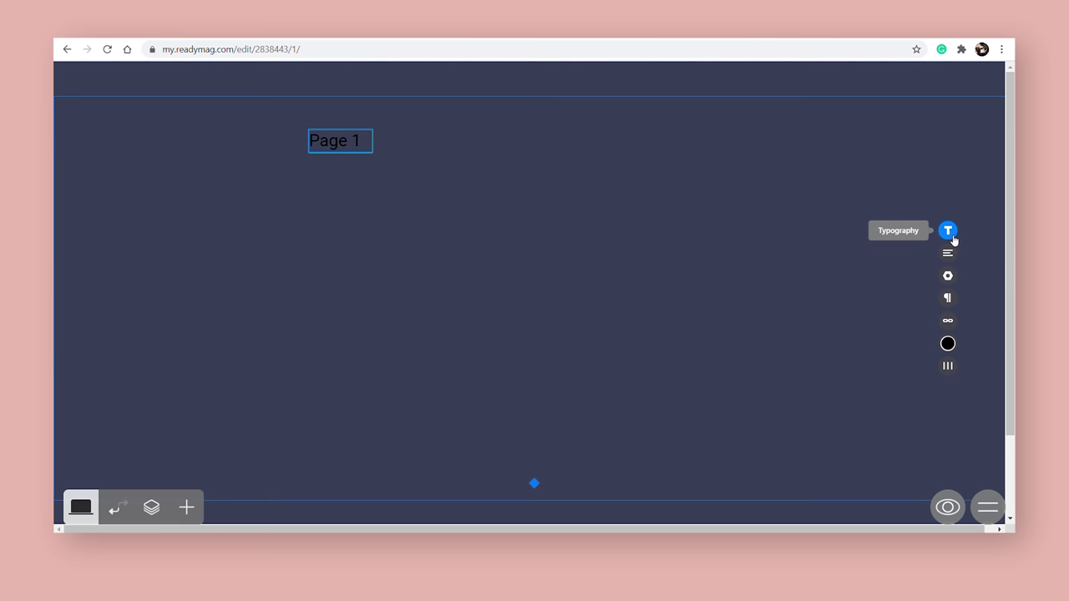
{"action": "left_click", "coordinate": [949, 233]}
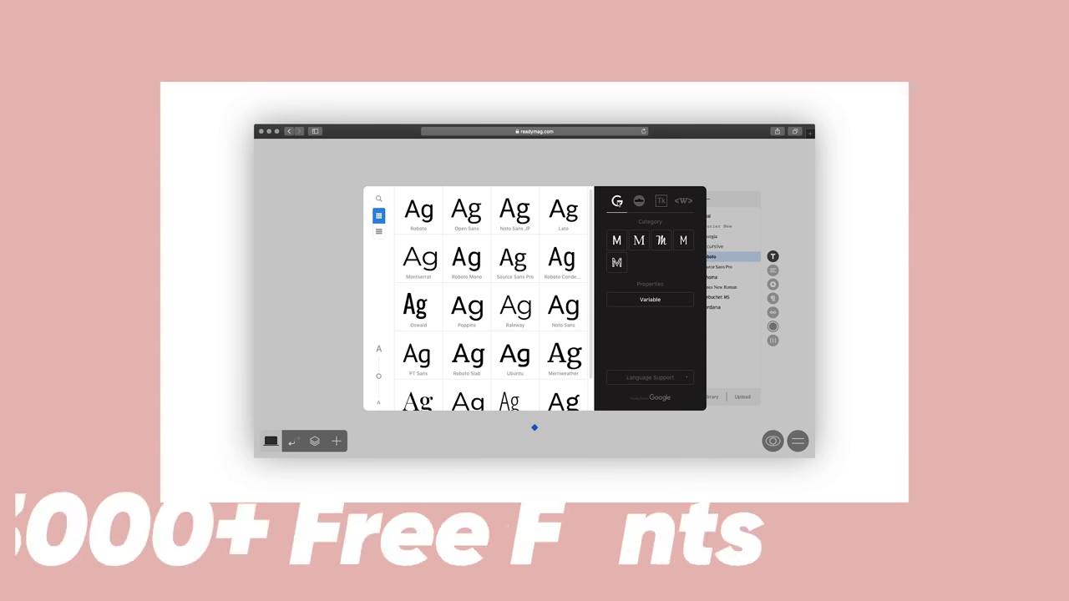
{"action": "left_click", "coordinate": [661, 202]}
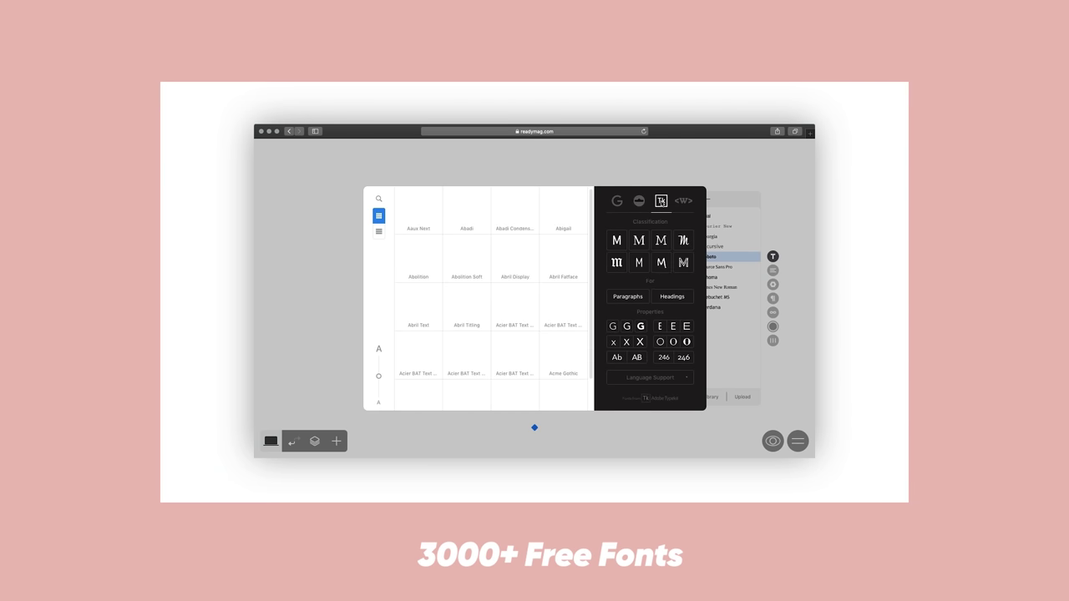
{"action": "left_click", "coordinate": [617, 241]}
{"action": "left_click", "coordinate": [669, 296]}
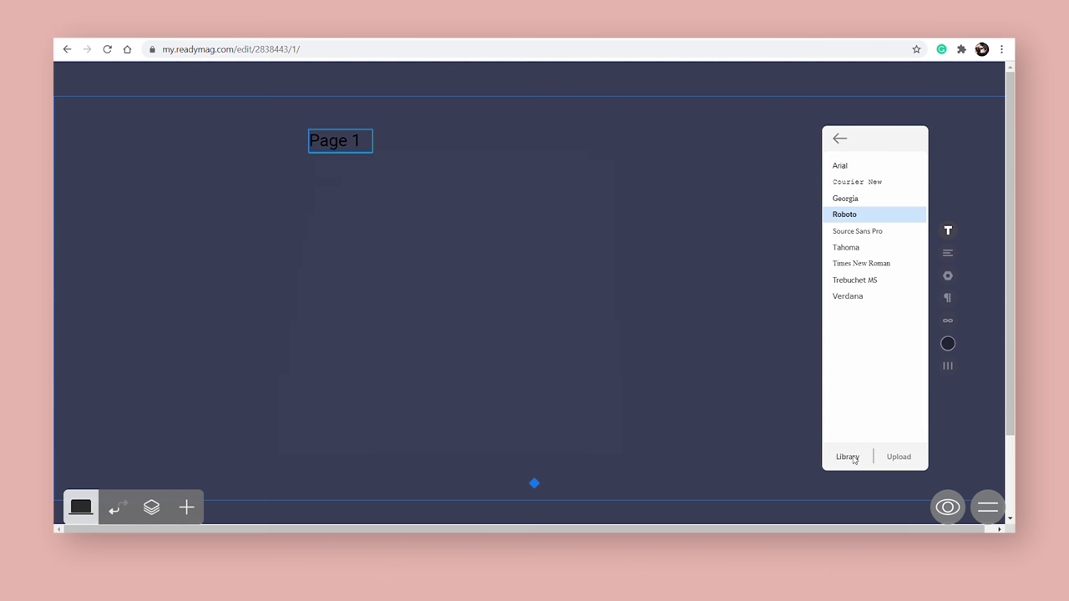
{"action": "left_click", "coordinate": [848, 456]}
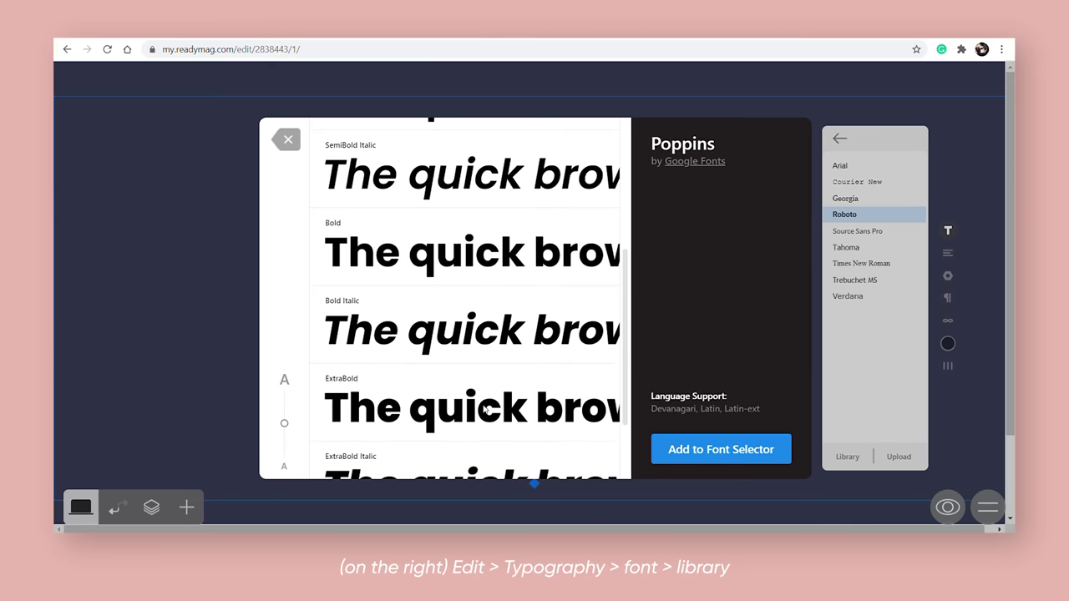
{"action": "scroll", "coordinate": [485, 408], "scroll_direction": "down", "scroll_amount": 2}
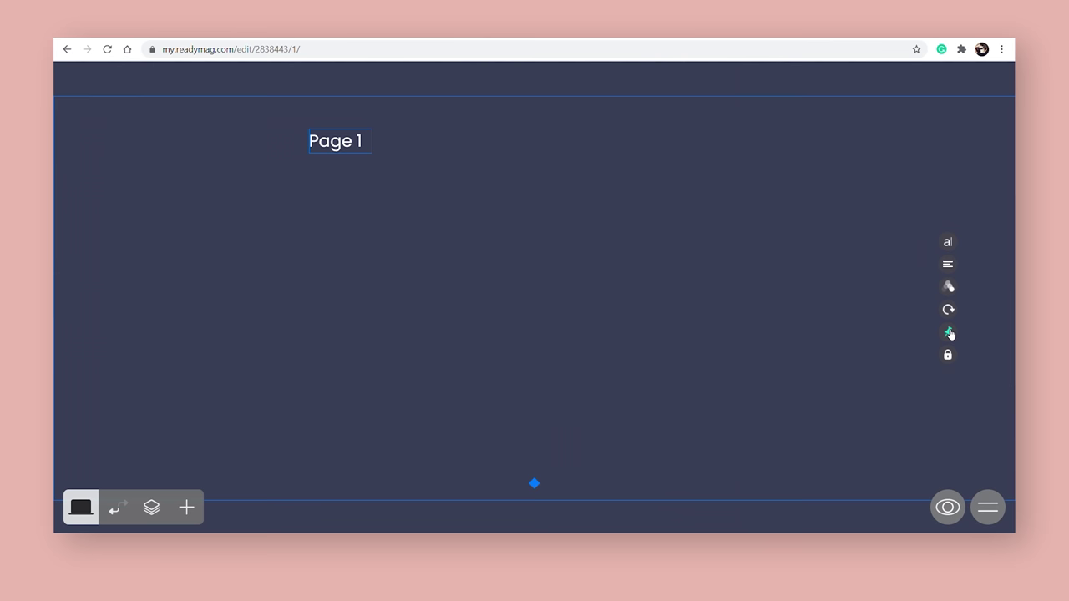
{"action": "left_click", "coordinate": [949, 332]}
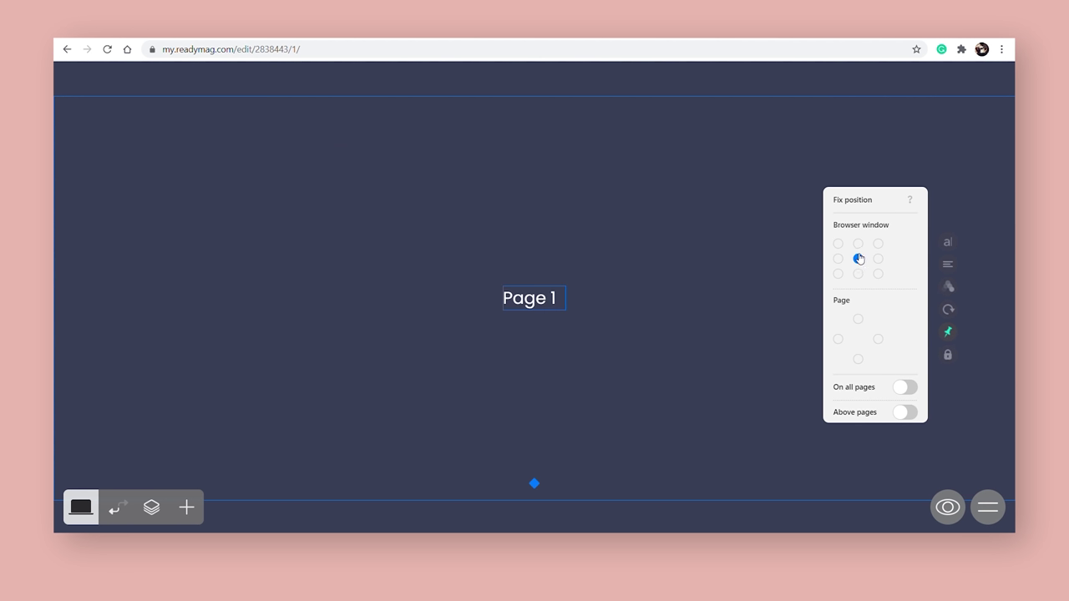
Duplicate page 1, then page 2, in the Pages list to create Page 2 and Page 3
{"action": "left_click", "coordinate": [744, 259]}
{"action": "left_click", "coordinate": [988, 507]}
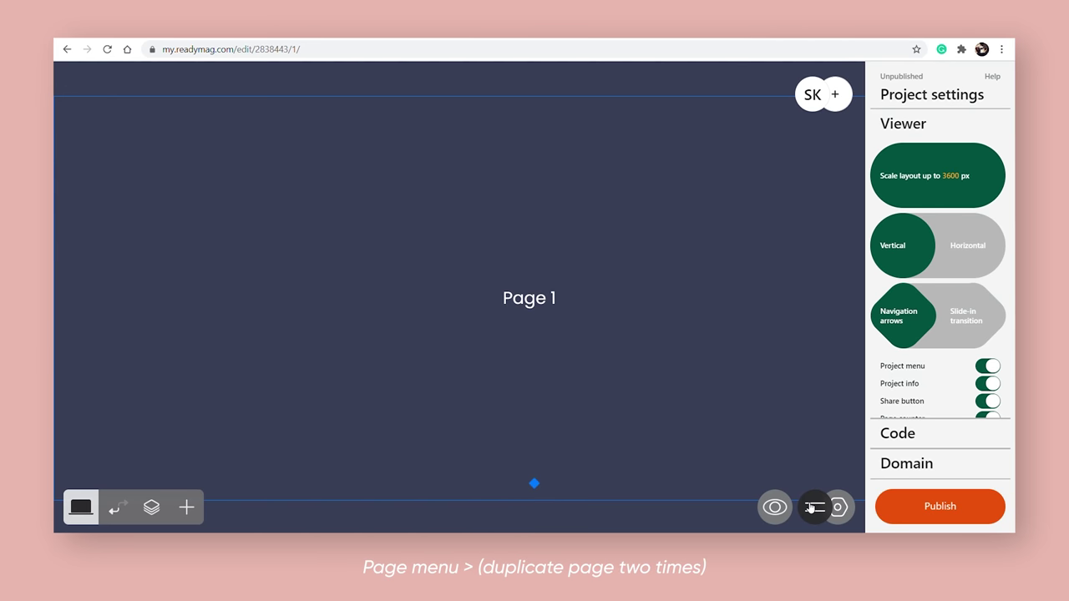
{"action": "left_click", "coordinate": [797, 509]}
{"action": "left_click", "coordinate": [925, 192]}
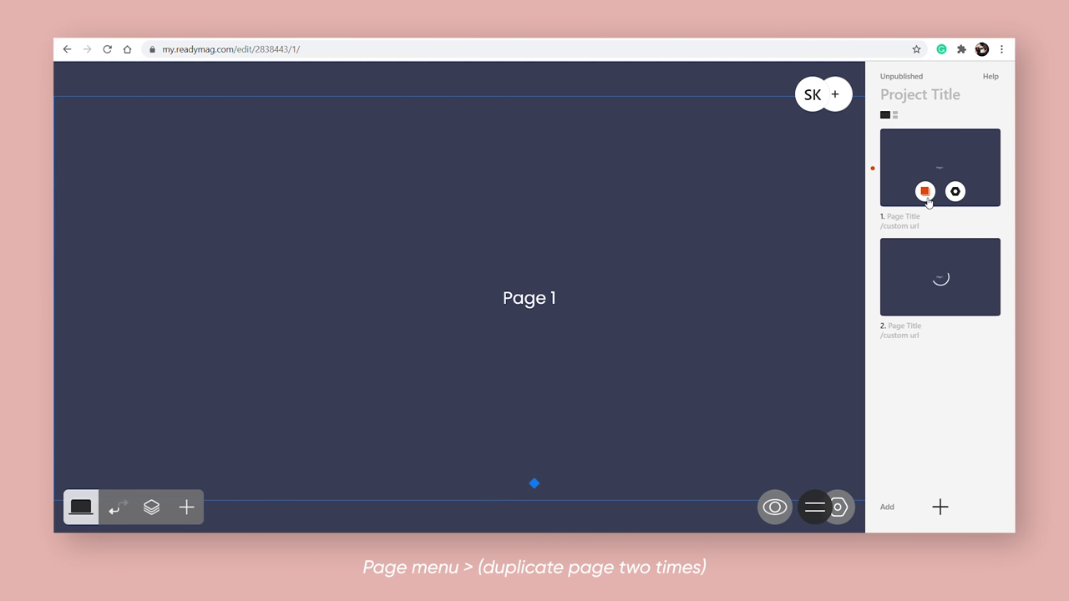
{"action": "left_click", "coordinate": [918, 303]}
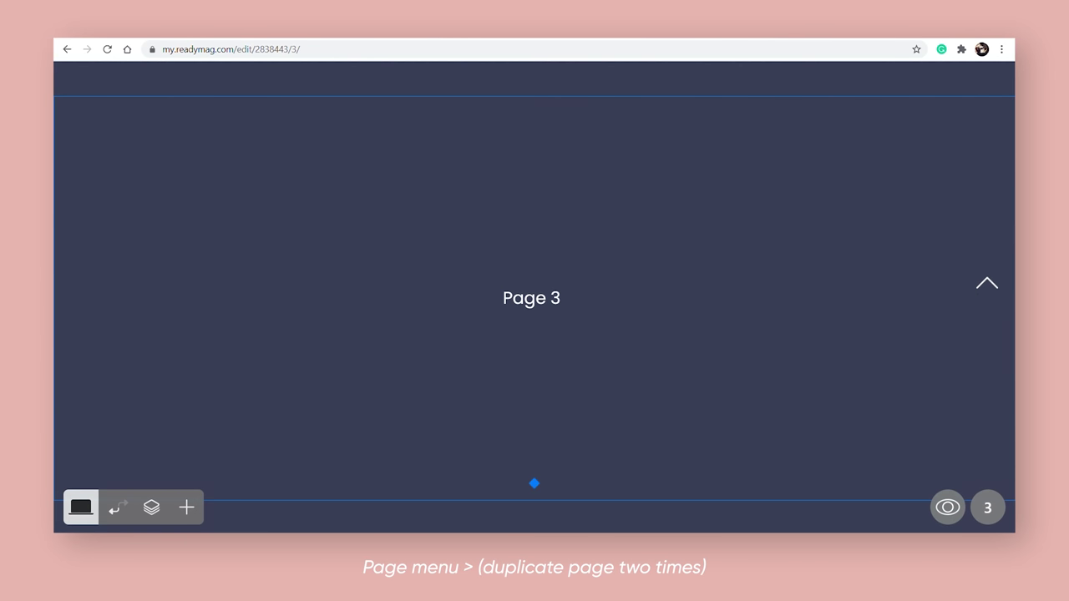
{"action": "left_click", "coordinate": [987, 508]}
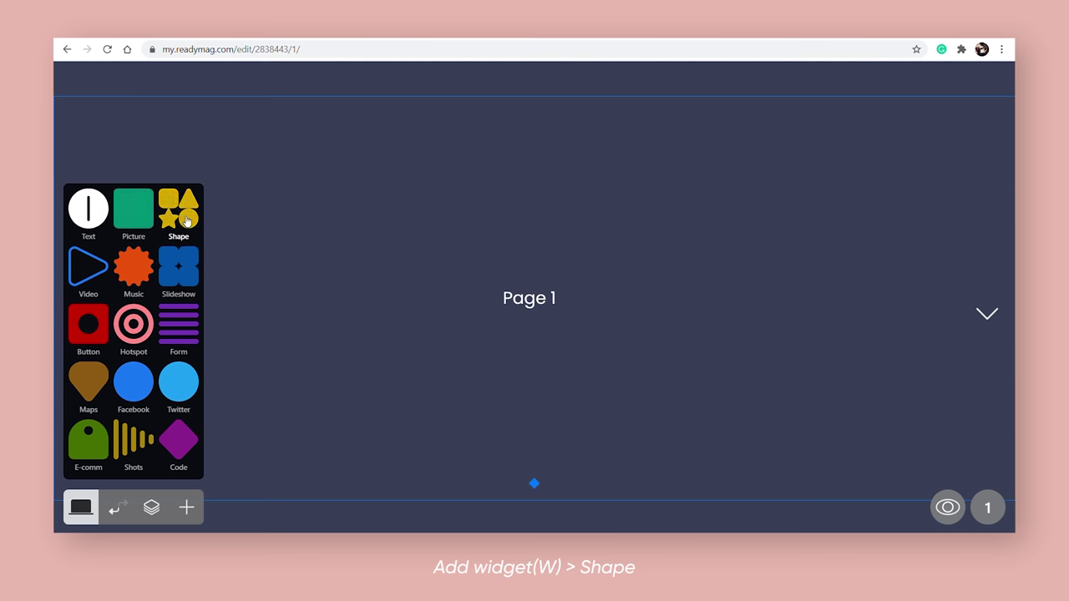
Add a rectangle and resize it into a thin strip spanning the page width
{"action": "left_click", "coordinate": [197, 220]}
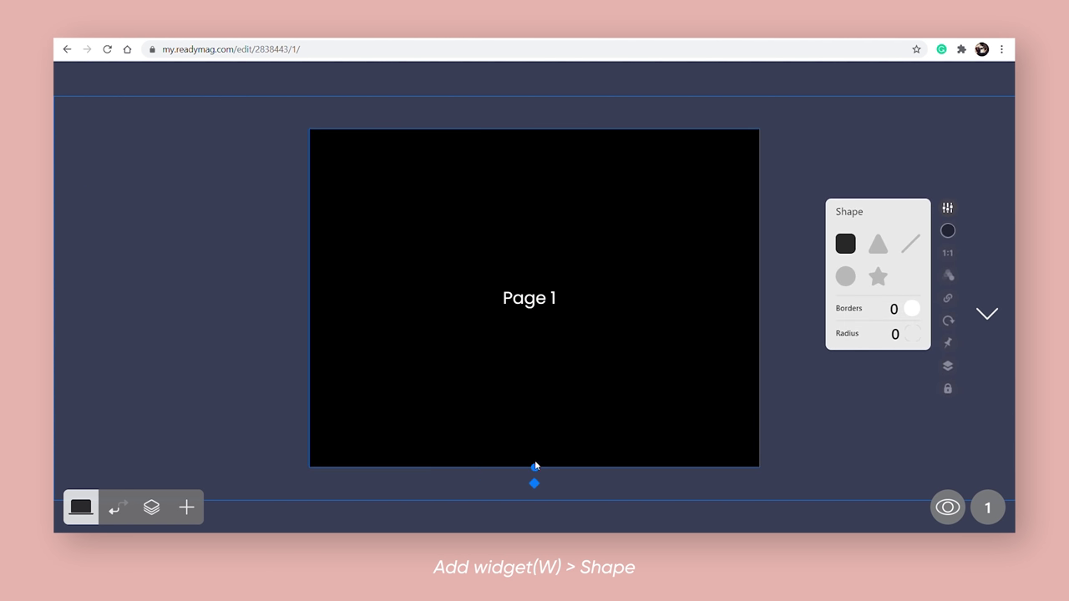
{"action": "left_click_drag", "start_coordinate": [538, 464], "coordinate": [553, 169]}
{"action": "left_click_drag", "start_coordinate": [760, 148], "coordinate": [1003, 149]}
{"action": "left_click_drag", "start_coordinate": [310, 149], "coordinate": [94, 192]}
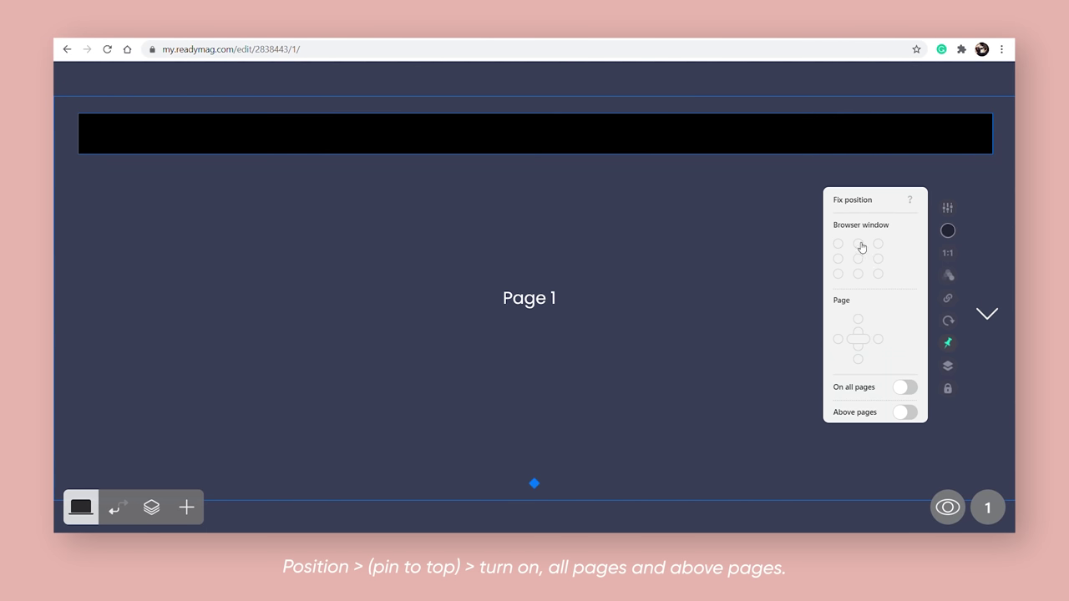
Pin the strip to the top of the window, nudge it down, and step through Pages 2 and 3
{"action": "left_click", "coordinate": [857, 243]}
{"action": "left_click_drag", "start_coordinate": [551, 84], "coordinate": [551, 109]}
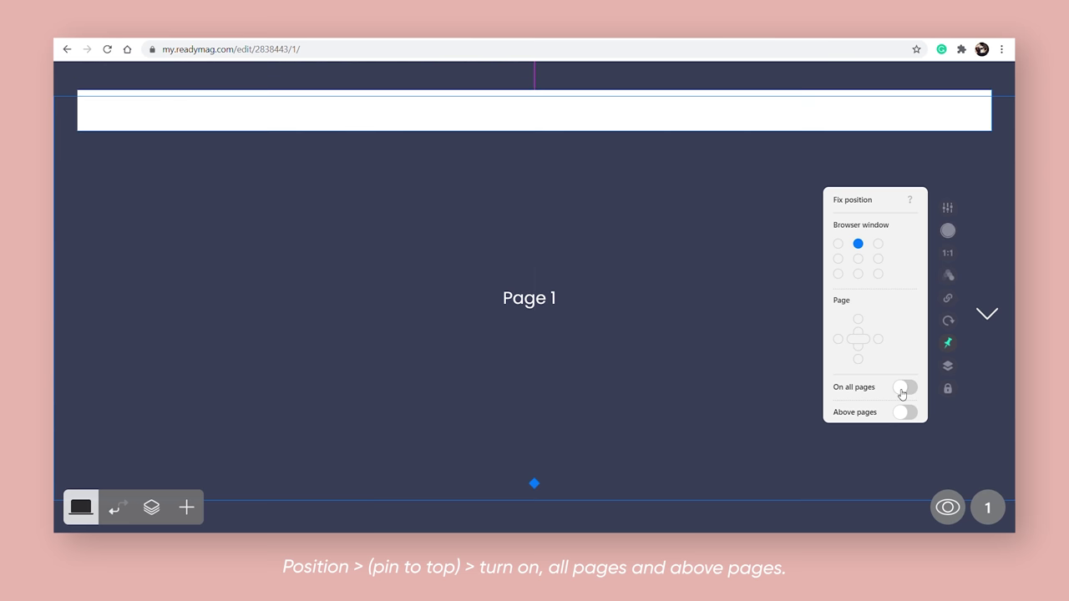
{"action": "left_click", "coordinate": [987, 316]}
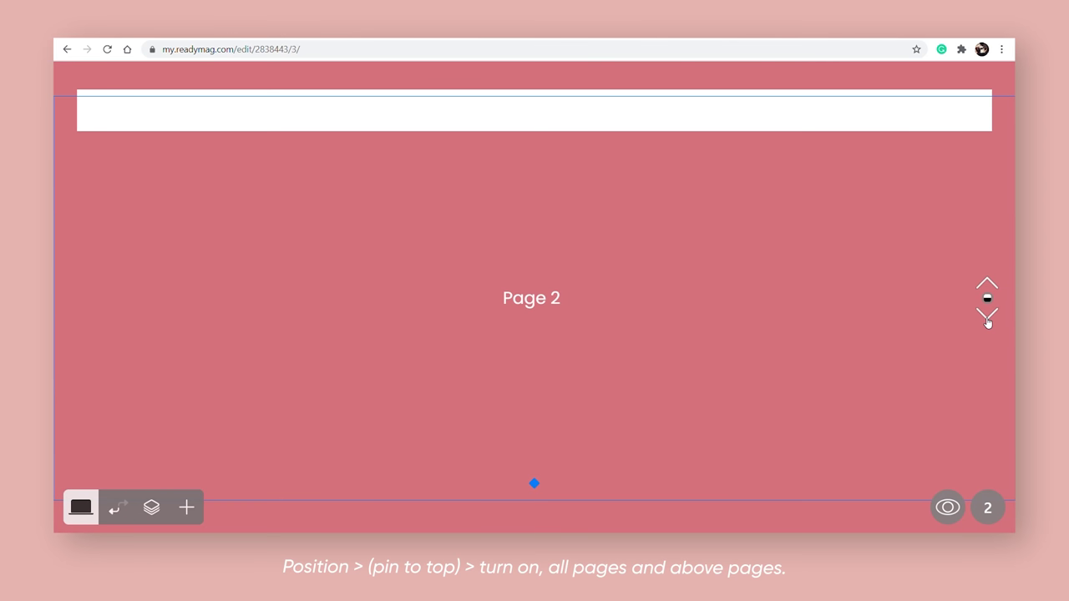
{"action": "left_click", "coordinate": [987, 316]}
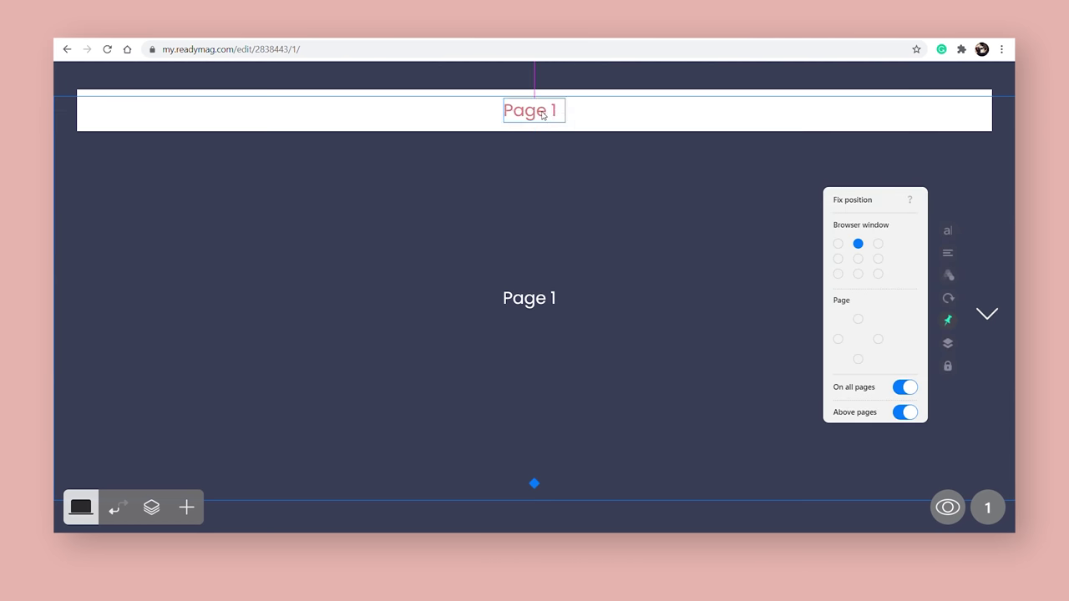
Arrange the nav labels along the bar and edit the copies to read Page 2 and Page 3
{"action": "left_click_drag", "start_coordinate": [540, 116], "coordinate": [330, 117]}
{"action": "double_click", "coordinate": [235, 112]}
{"action": "type", "text": "2"}
{"action": "double_click", "coordinate": [318, 110]}
{"action": "key", "text": "BackSpace"}
{"action": "type", "text": "3"}
{"action": "left_click", "coordinate": [360, 365]}
{"action": "double_click", "coordinate": [107, 115]}
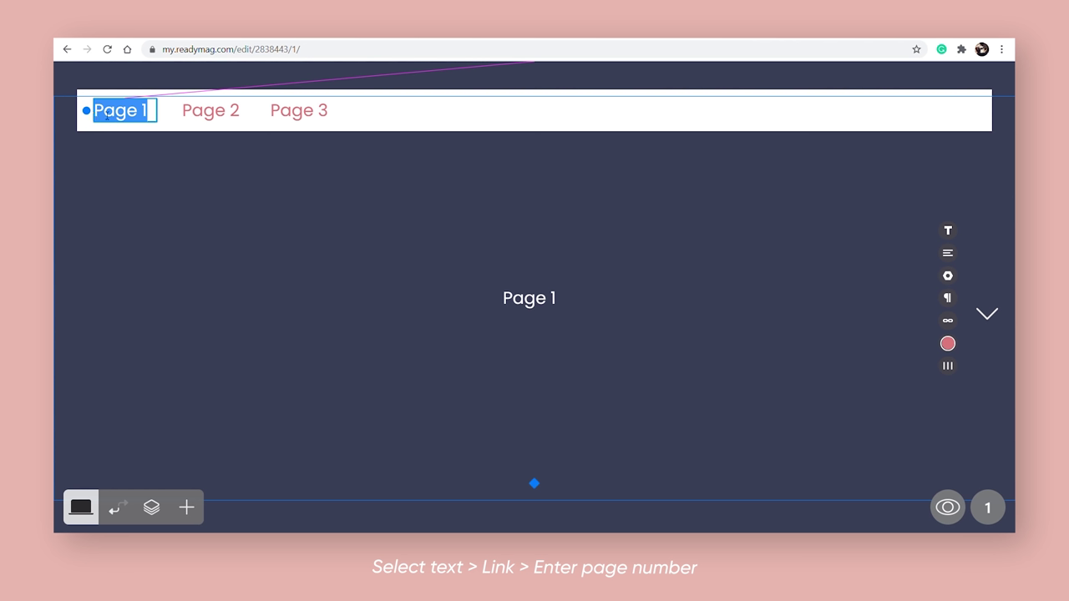
Link the three nav labels to pages 1, 2 and 3 respectively
{"action": "left_click", "coordinate": [949, 323]}
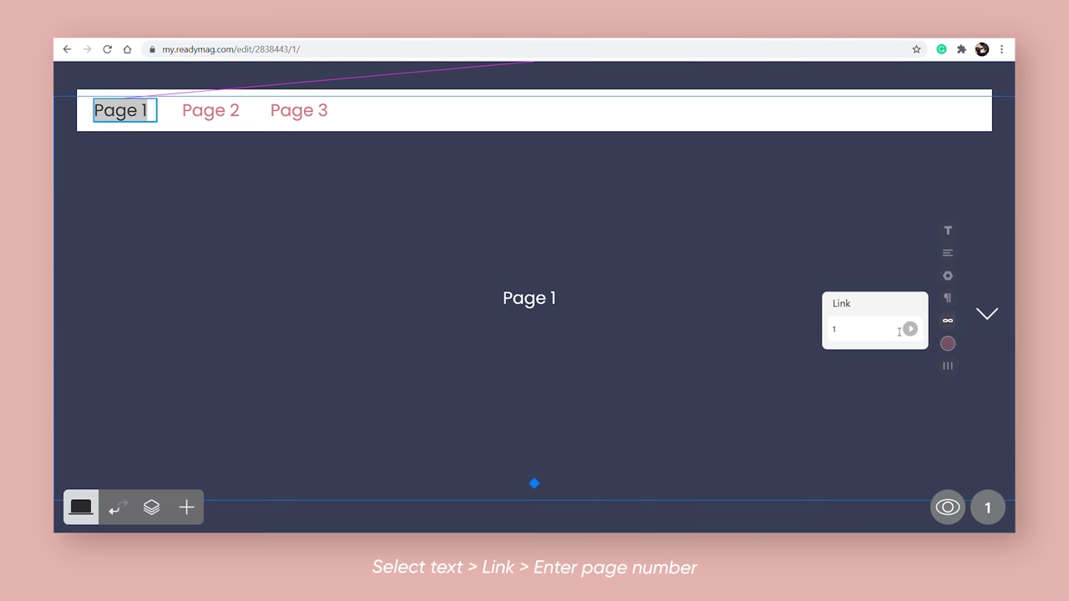
{"action": "left_click", "coordinate": [901, 331]}
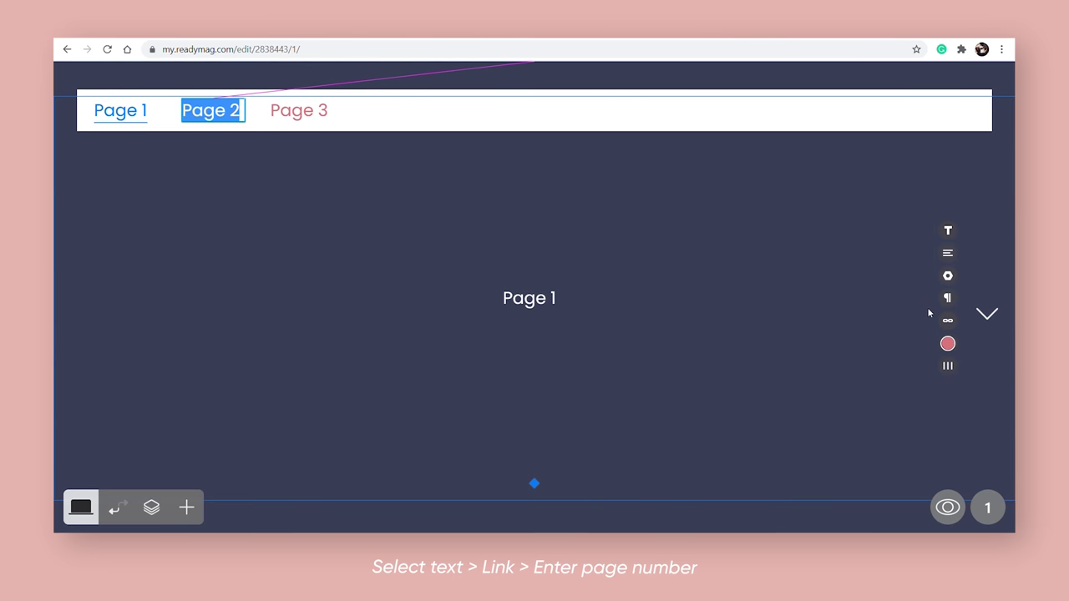
{"action": "left_click", "coordinate": [948, 321]}
{"action": "type", "text": "2"}
{"action": "key", "text": "Return"}
{"action": "left_click", "coordinate": [299, 110]}
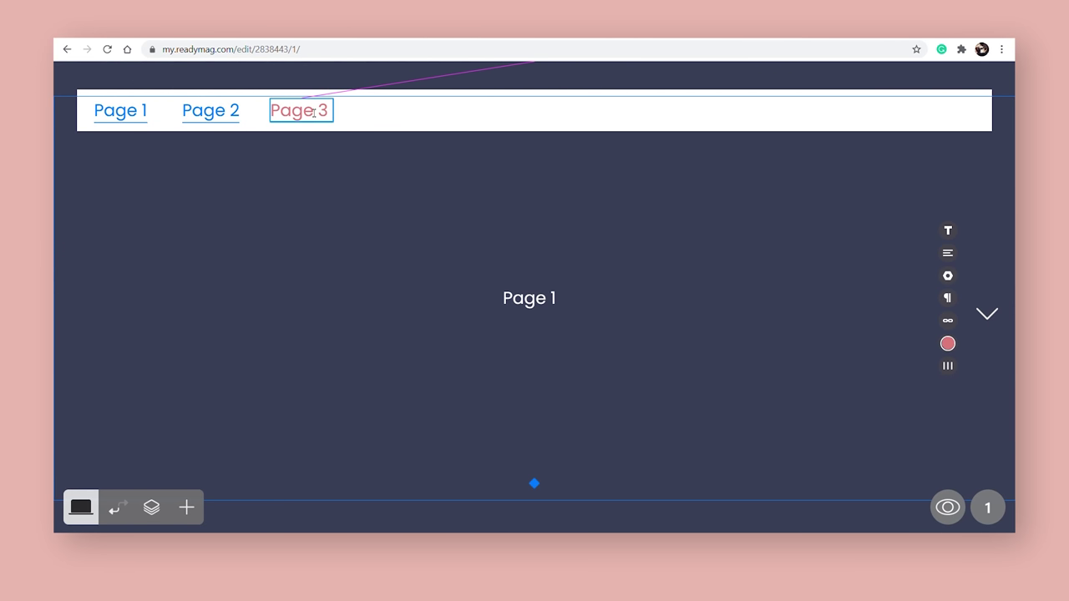
{"action": "double_click", "coordinate": [299, 110]}
{"action": "left_click", "coordinate": [947, 320]}
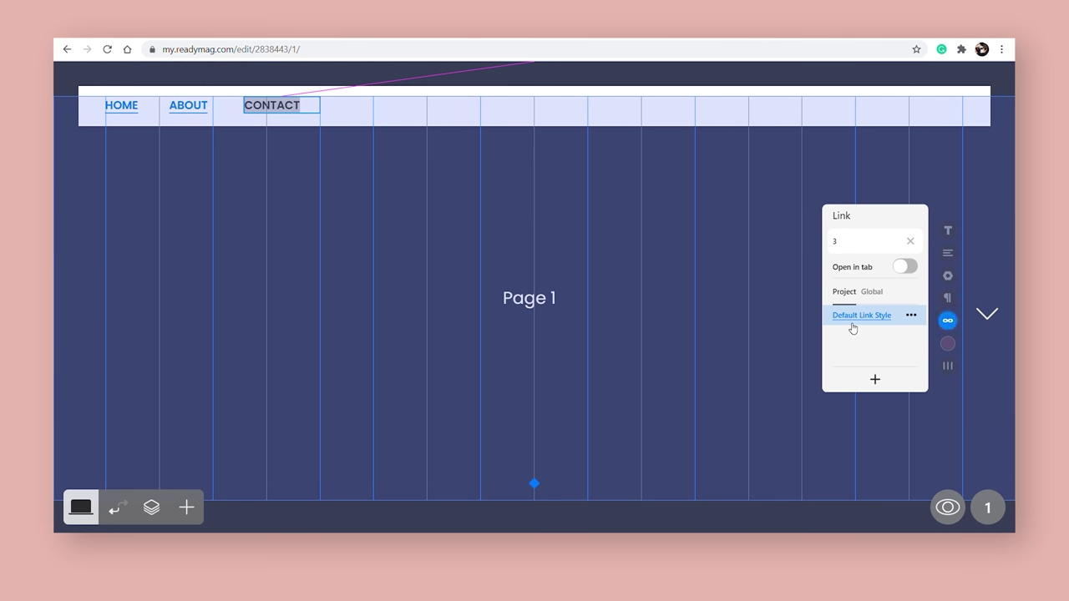
{"action": "left_click", "coordinate": [852, 326]}
Select the HOME link text and start editing the Default Link Style
{"action": "left_click", "coordinate": [712, 272]}
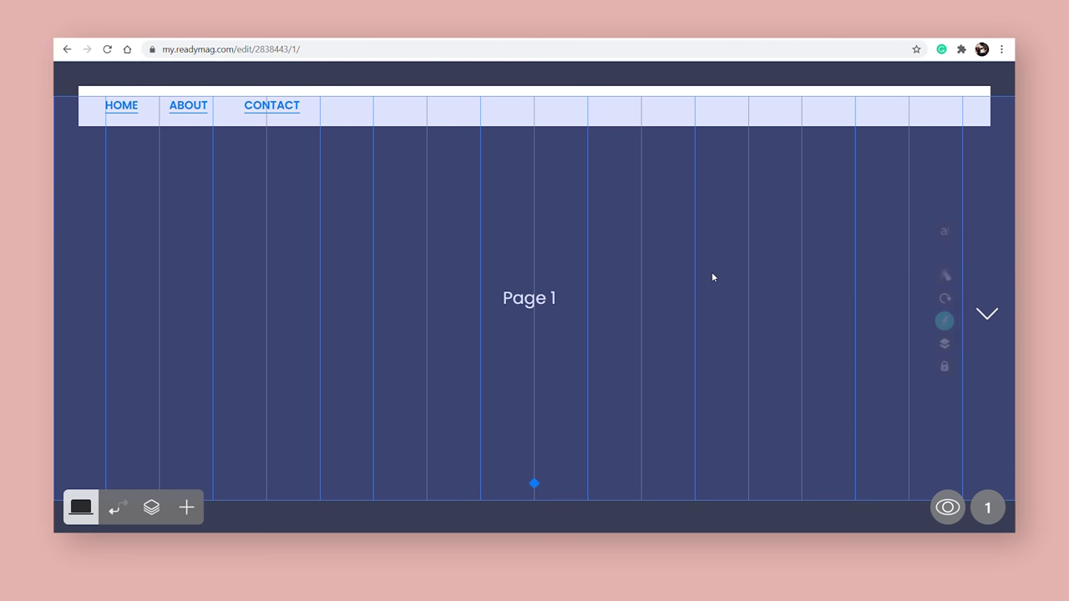
{"action": "left_click", "coordinate": [125, 105]}
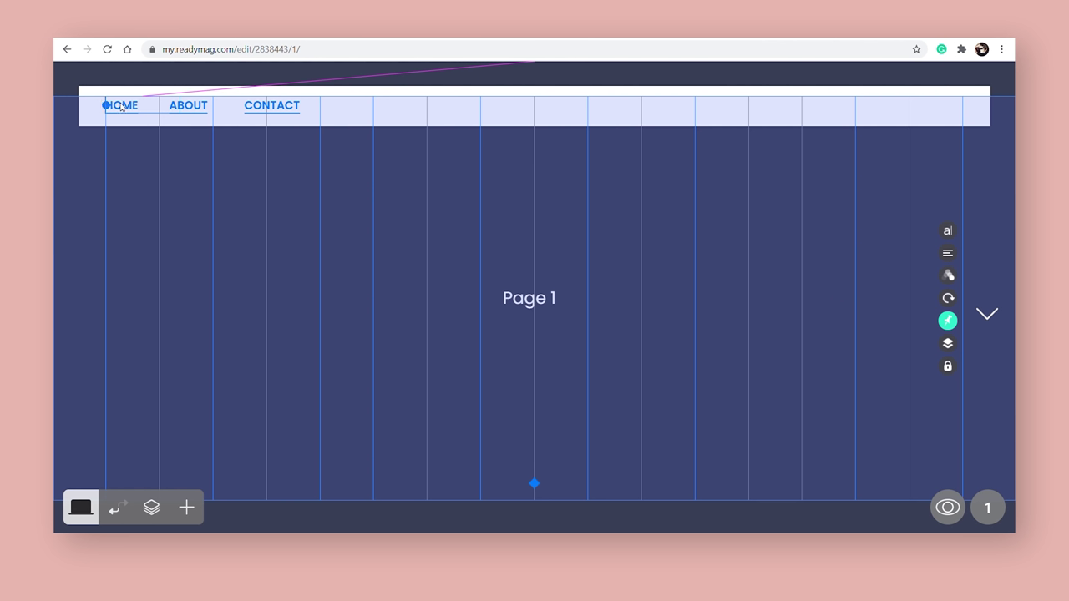
{"action": "double_click", "coordinate": [122, 106]}
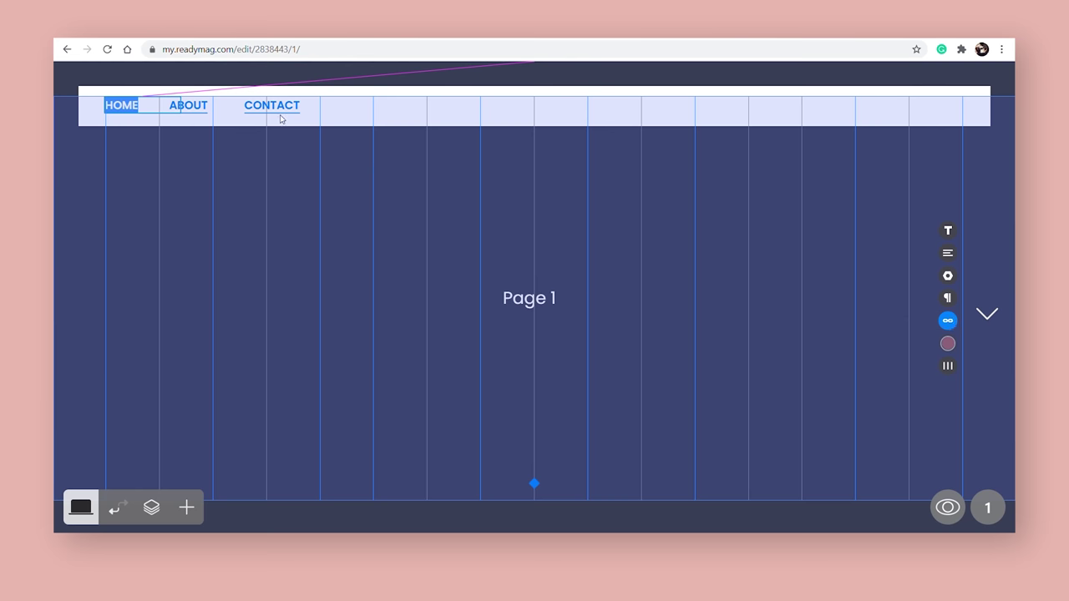
{"action": "left_click", "coordinate": [948, 321]}
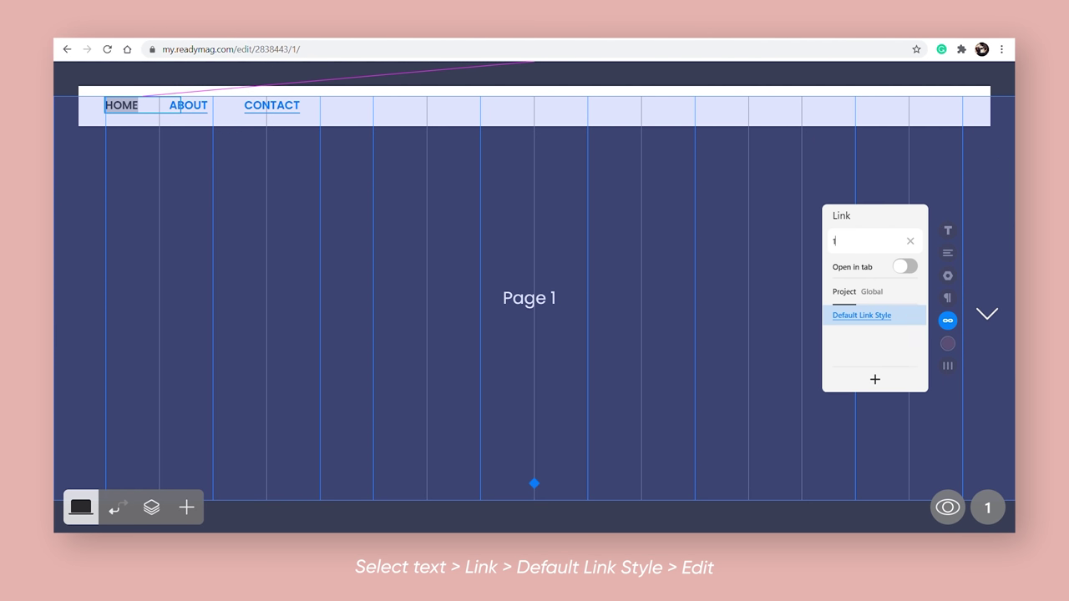
{"action": "left_click", "coordinate": [910, 316]}
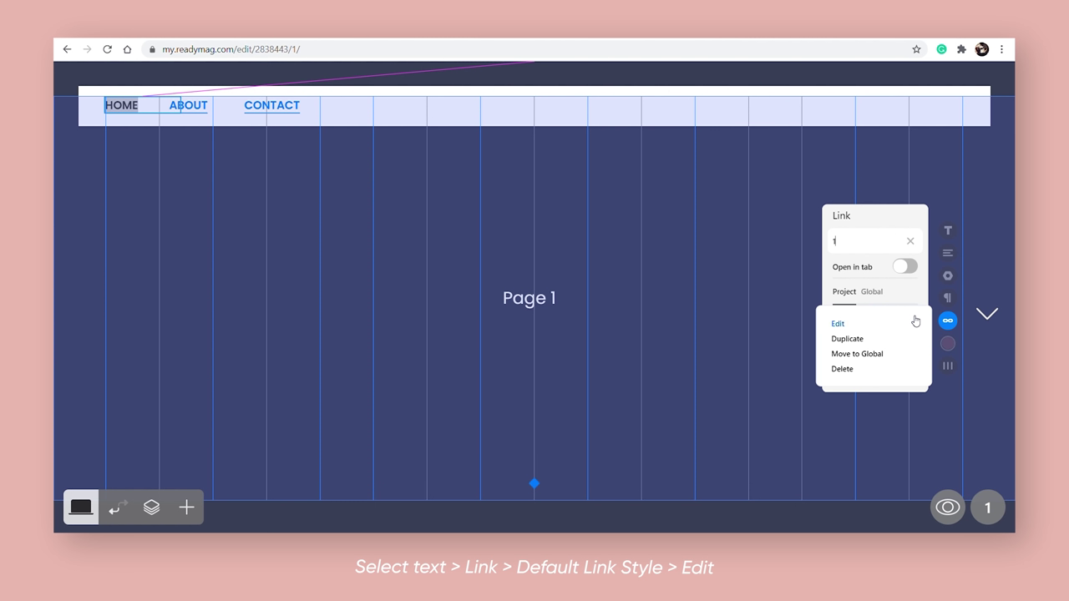
{"action": "left_click", "coordinate": [838, 324]}
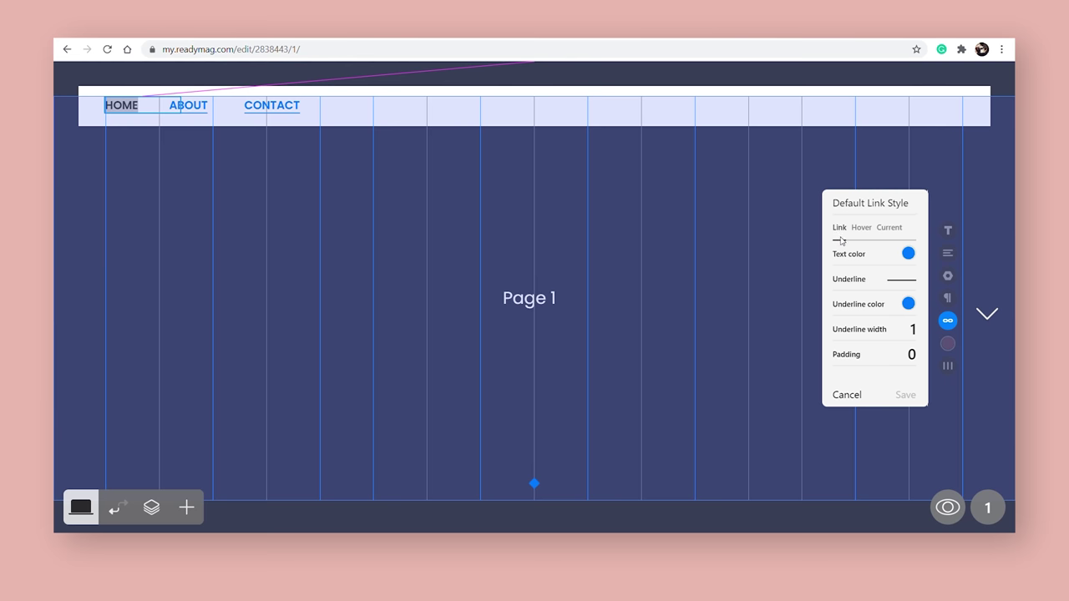
Set the default link colour to DC7B7B with no underline
{"action": "left_click", "coordinate": [908, 254]}
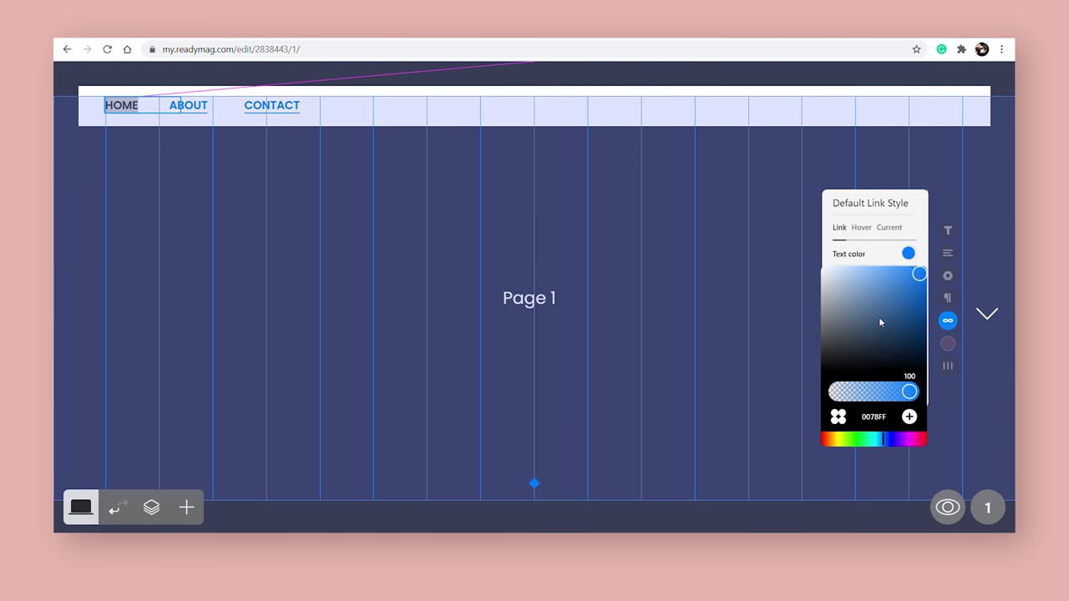
{"action": "type", "text": "DC7B7B"}
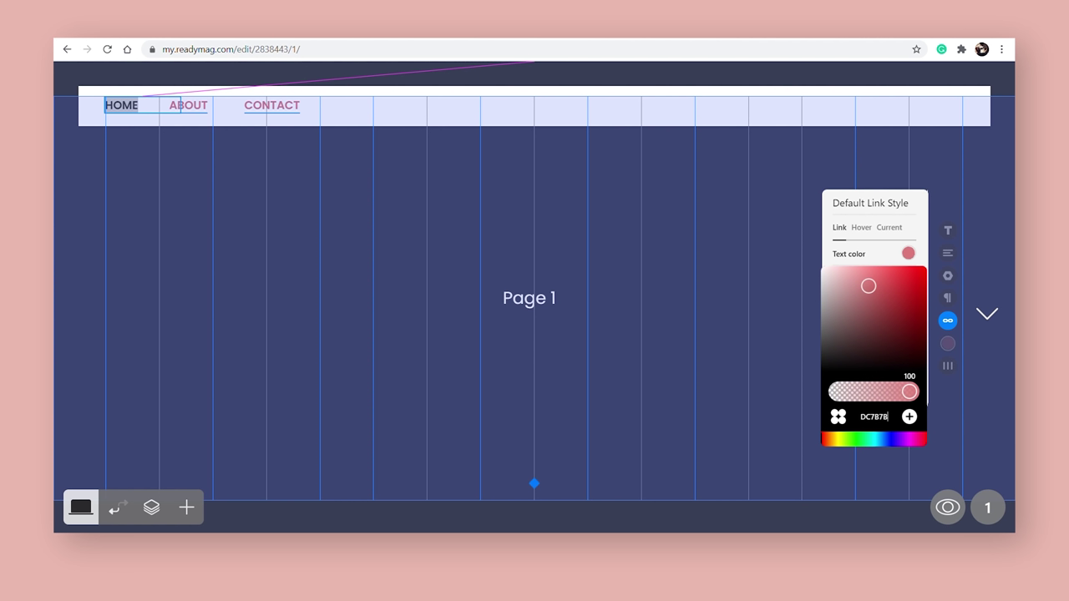
{"action": "left_click", "coordinate": [903, 205]}
{"action": "left_click", "coordinate": [891, 290]}
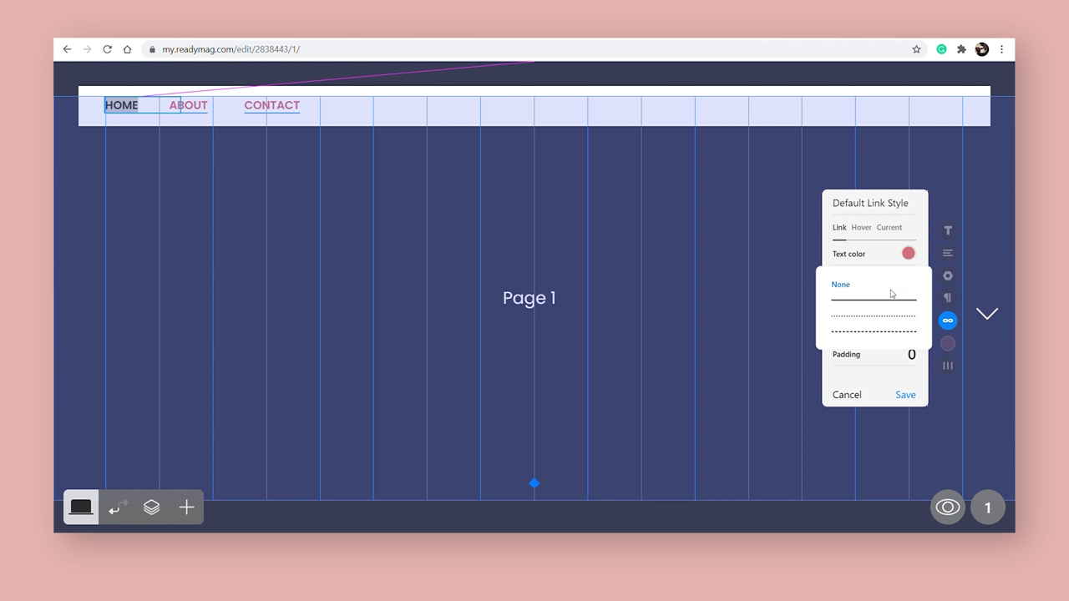
{"action": "left_click", "coordinate": [841, 288]}
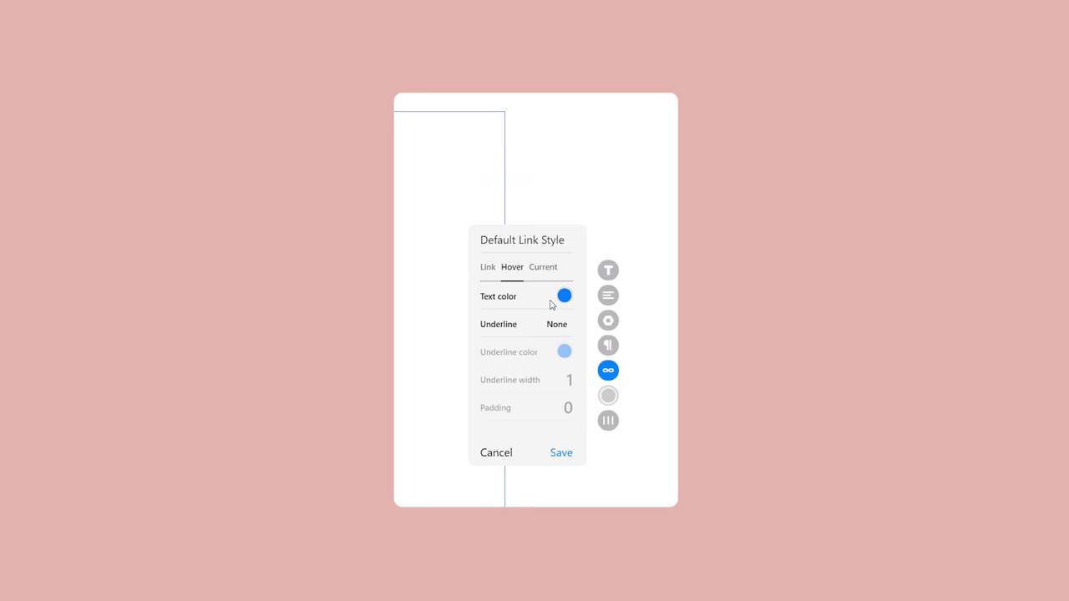
Make hovered links pink with a solid pink underline
{"action": "left_click", "coordinate": [564, 296]}
{"action": "left_click", "coordinate": [485, 475]}
{"action": "left_click", "coordinate": [487, 386]}
{"action": "left_click", "coordinate": [564, 295]}
{"action": "left_click", "coordinate": [535, 322]}
{"action": "left_click", "coordinate": [510, 347]}
{"action": "left_click", "coordinate": [563, 351]}
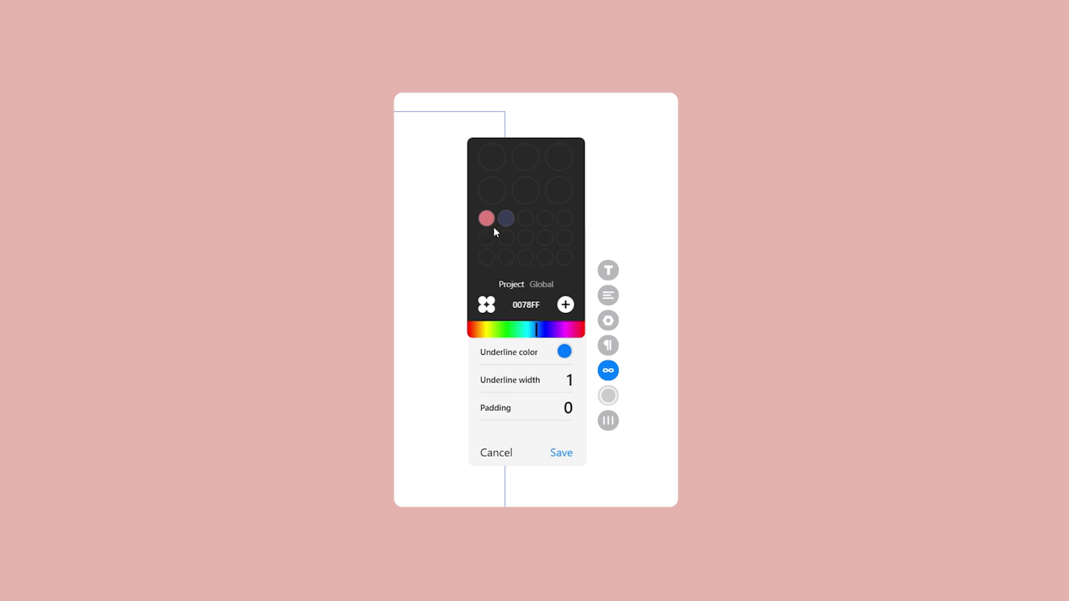
{"action": "left_click", "coordinate": [487, 217]}
{"action": "left_click", "coordinate": [564, 352]}
Make the current-page link dark navy and save the link style
{"action": "left_click", "coordinate": [542, 267]}
{"action": "left_click", "coordinate": [563, 296]}
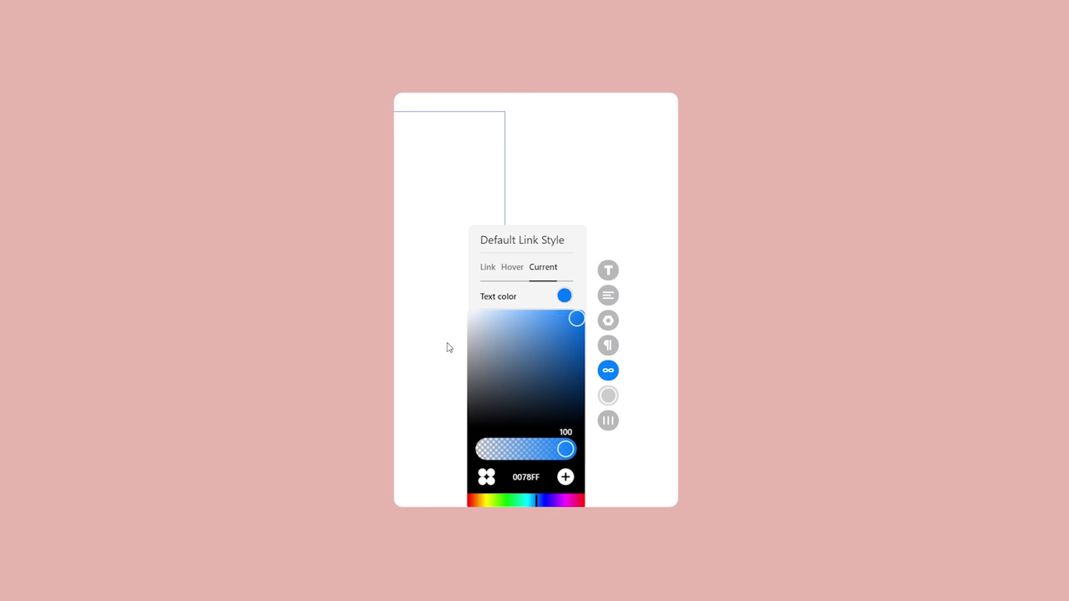
{"action": "left_click", "coordinate": [486, 481]}
{"action": "left_click", "coordinate": [506, 387]}
{"action": "left_click", "coordinate": [564, 296]}
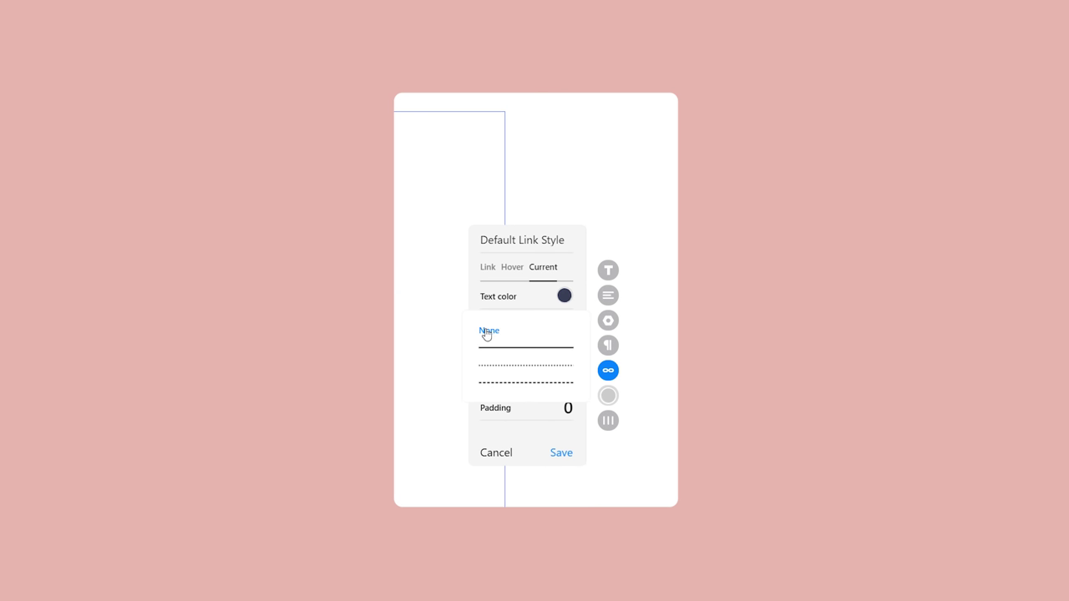
{"action": "left_click", "coordinate": [561, 454]}
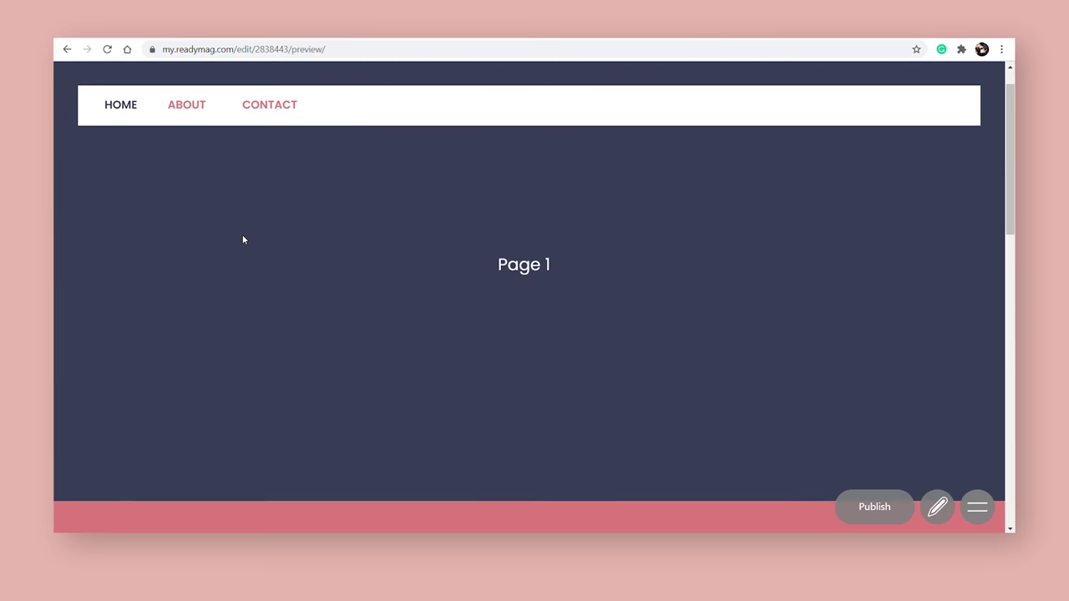
{"action": "scroll", "coordinate": [243, 239], "scroll_direction": "down", "scroll_amount": 5}
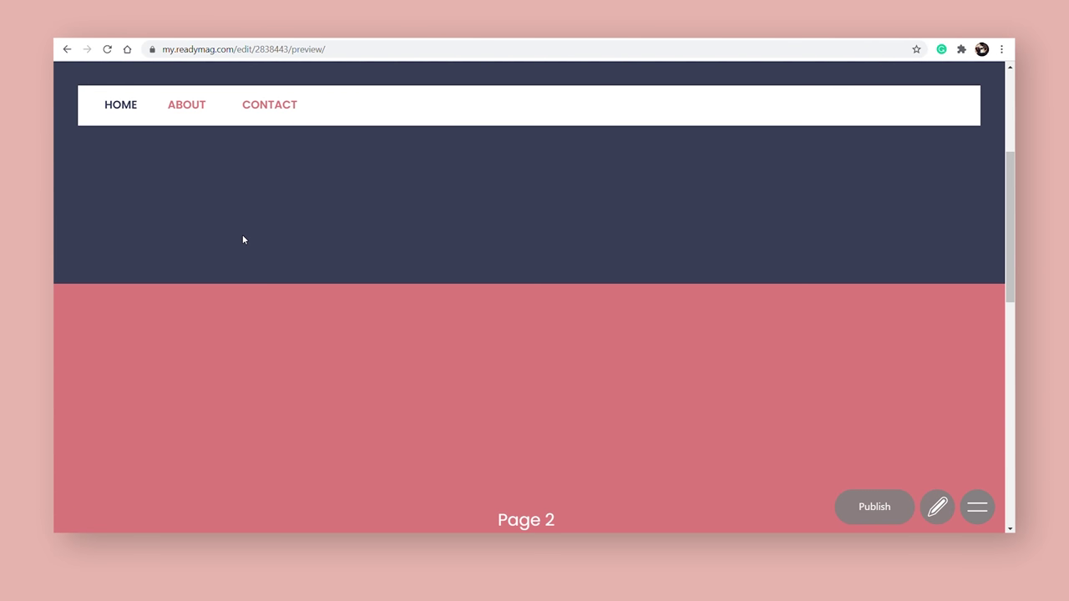
Scroll through the preview pages and check that ABOUT jumps to the Page 2 section
{"action": "scroll", "coordinate": [243, 240], "scroll_direction": "down", "scroll_amount": 2}
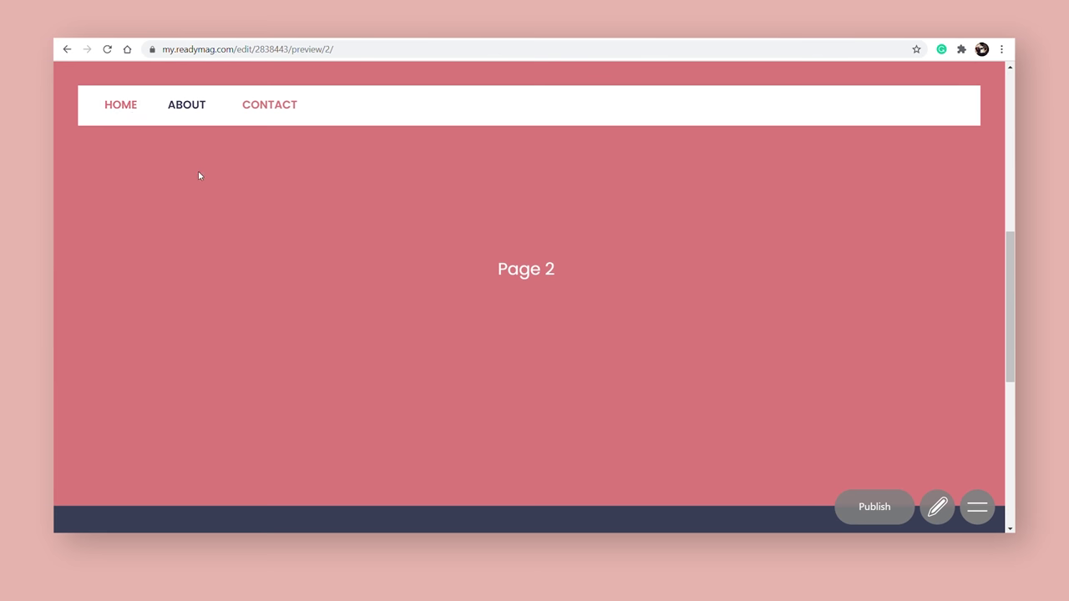
{"action": "scroll", "coordinate": [253, 194], "scroll_direction": "down", "scroll_amount": 4}
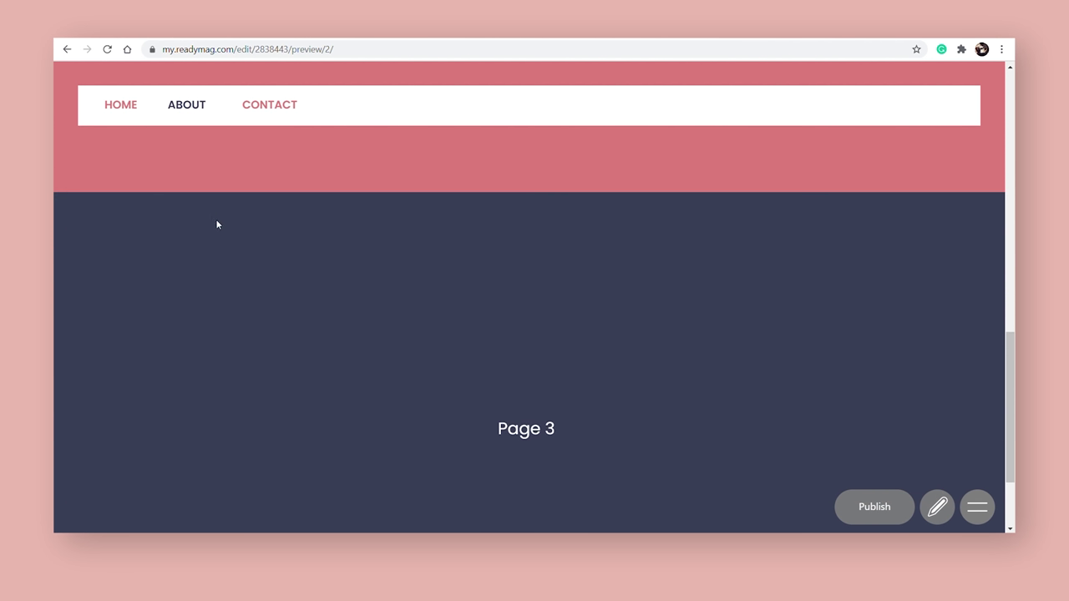
{"action": "left_click", "coordinate": [193, 111]}
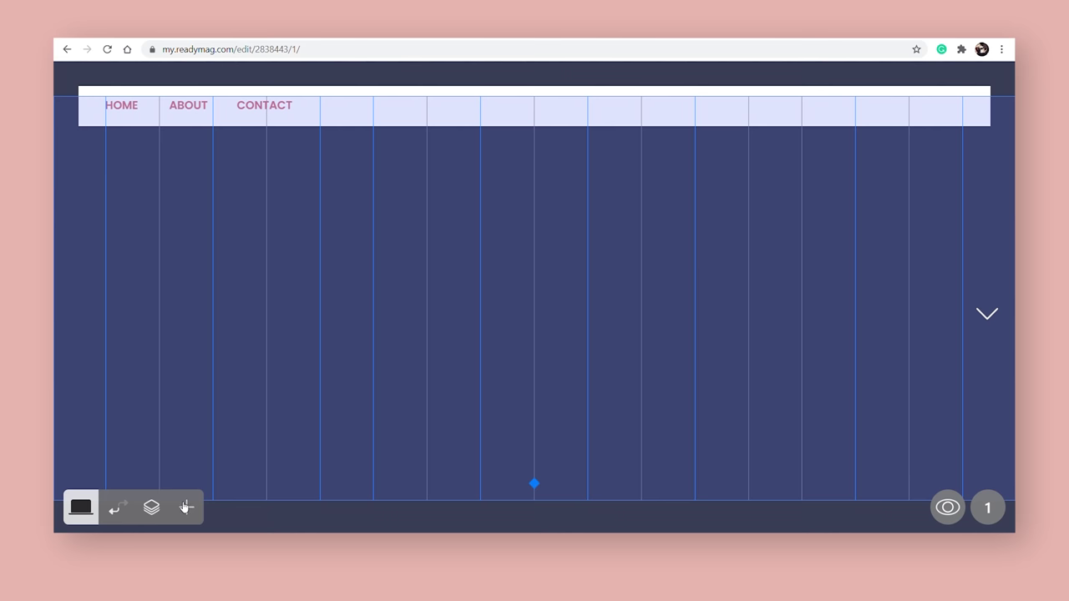
Add a picture block filling the page's right half from the navigation bar to the bottom
{"action": "left_click", "coordinate": [186, 507]}
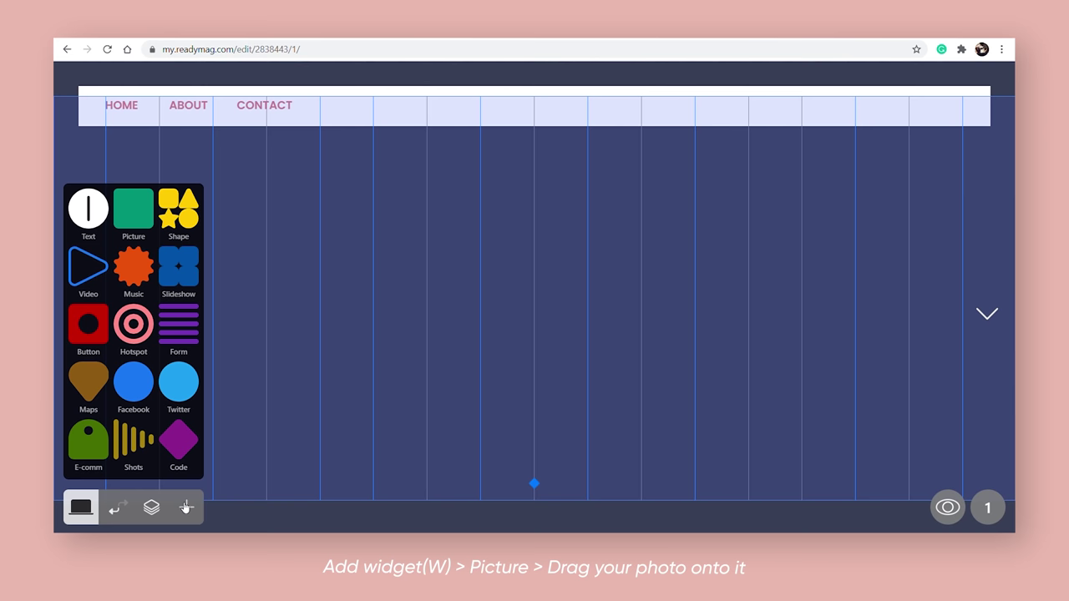
{"action": "left_click", "coordinate": [134, 209]}
{"action": "left_click_drag", "start_coordinate": [310, 298], "coordinate": [534, 298]}
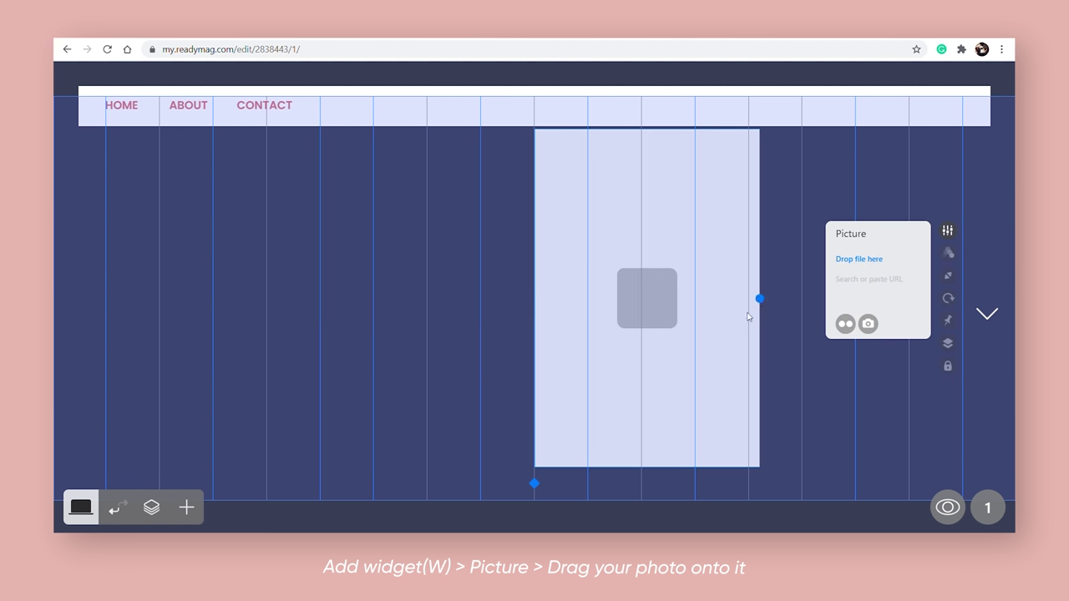
{"action": "left_click_drag", "start_coordinate": [758, 298], "coordinate": [1013, 298]}
{"action": "left_click_drag", "start_coordinate": [776, 467], "coordinate": [771, 512]}
{"action": "left_click_drag", "start_coordinate": [776, 129], "coordinate": [776, 95]}
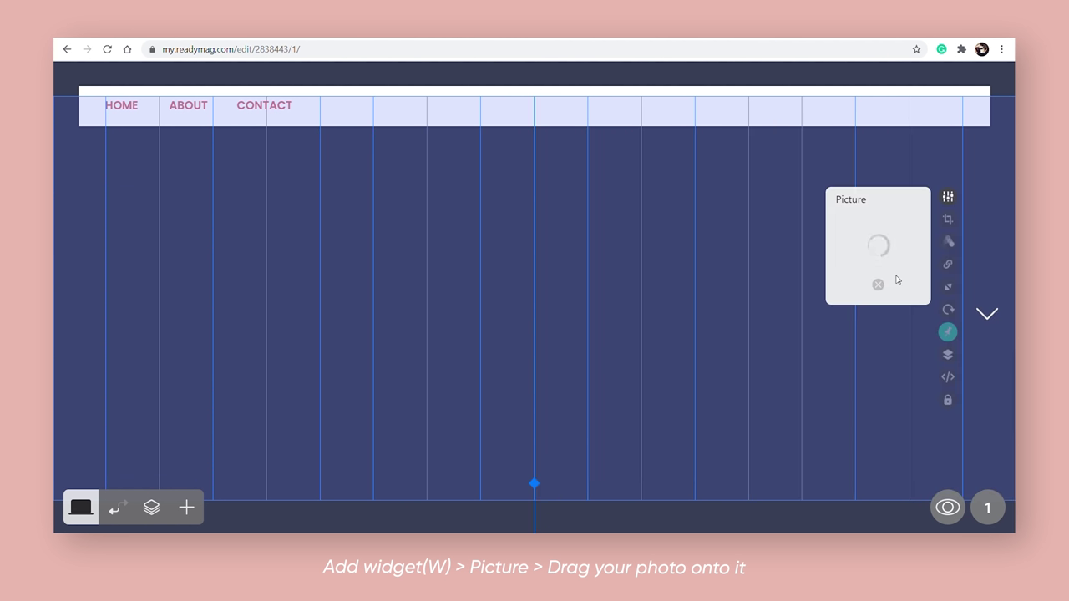
{"action": "key", "text": "Escape"}
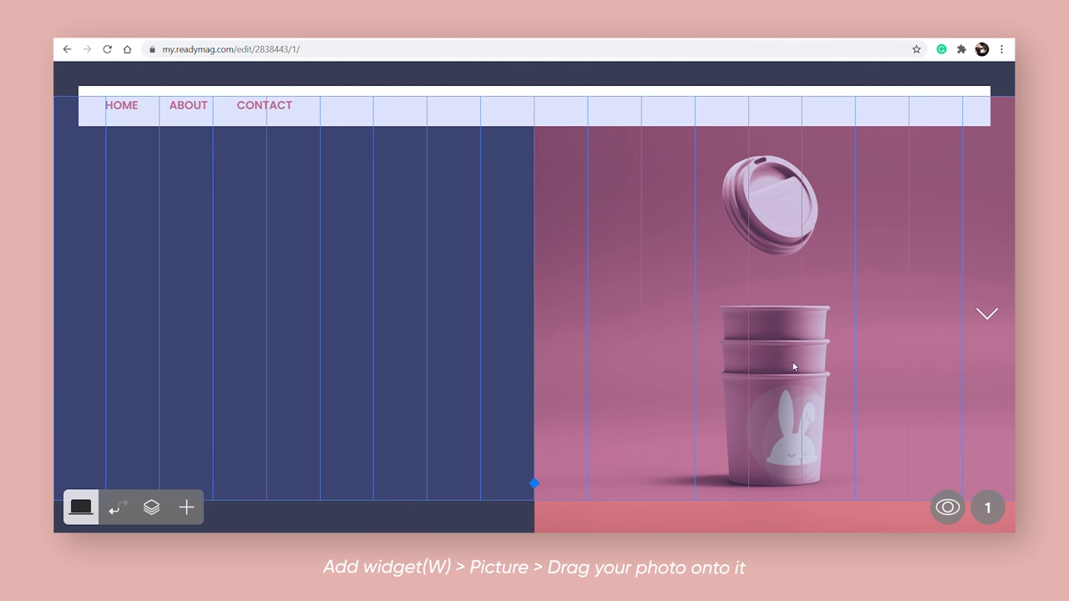
Search Unsplash for 'landscape' and scroll through the photo results
{"action": "type", "text": "la"}
{"action": "type", "text": "ndscape"}
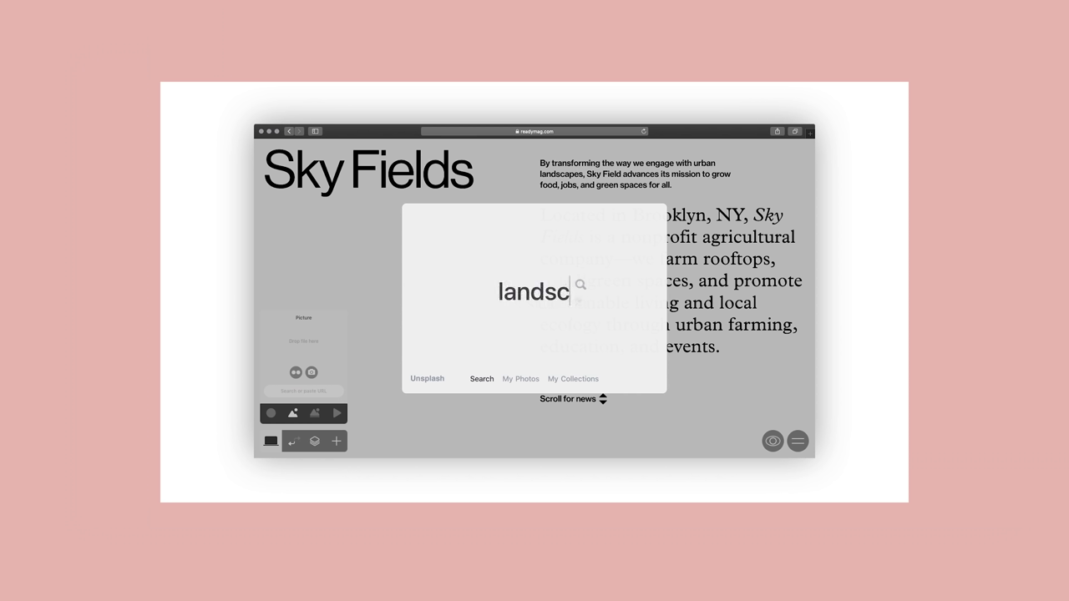
{"action": "key", "text": "Return"}
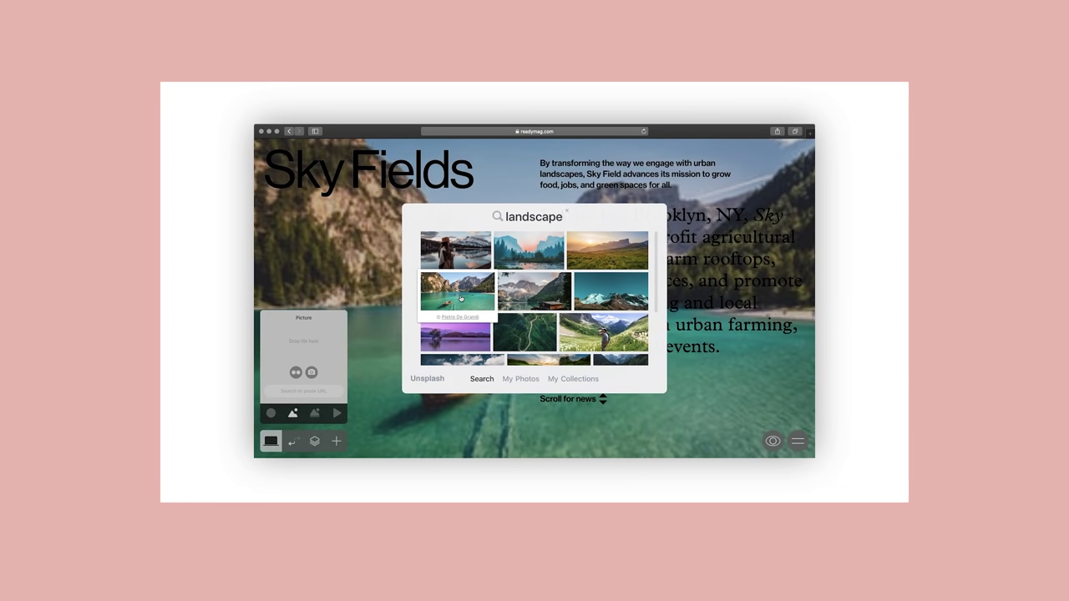
{"action": "scroll", "coordinate": [535, 298], "scroll_direction": "down", "scroll_amount": 5}
{"action": "scroll", "coordinate": [439, 302], "scroll_direction": "down", "scroll_amount": 10}
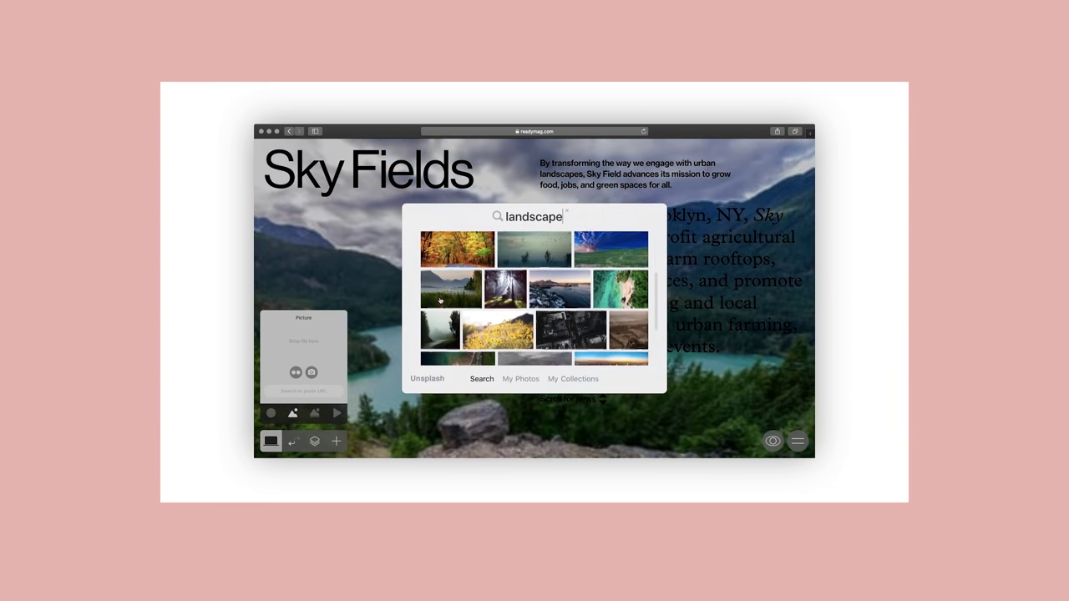
{"action": "scroll", "coordinate": [439, 301], "scroll_direction": "down", "scroll_amount": 8}
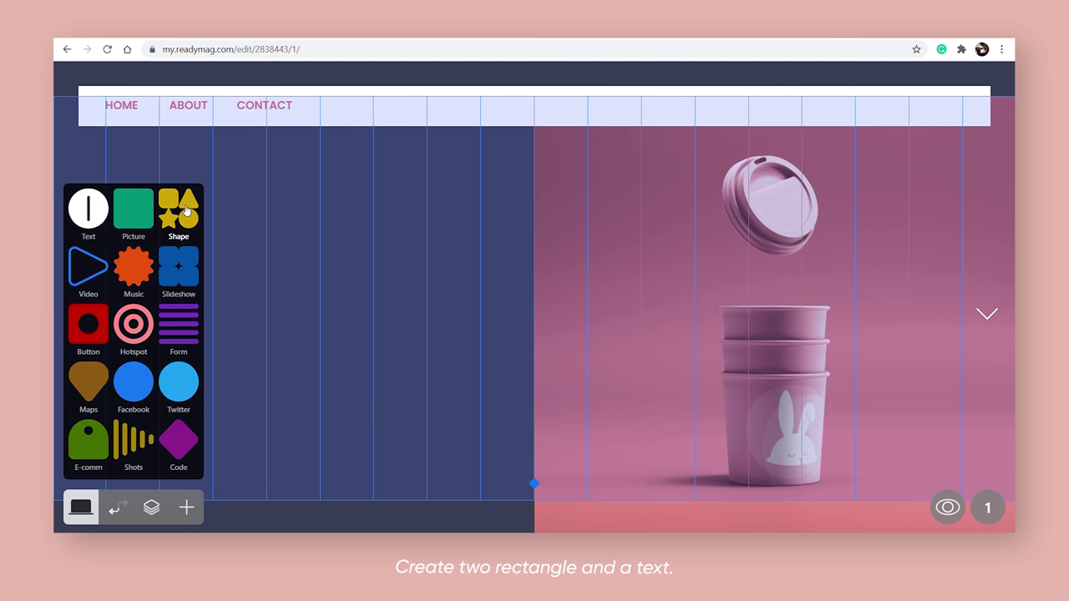
Add a rectangle, shape it into a bar at the lower left, and colour it pink
{"action": "left_click", "coordinate": [527, 148]}
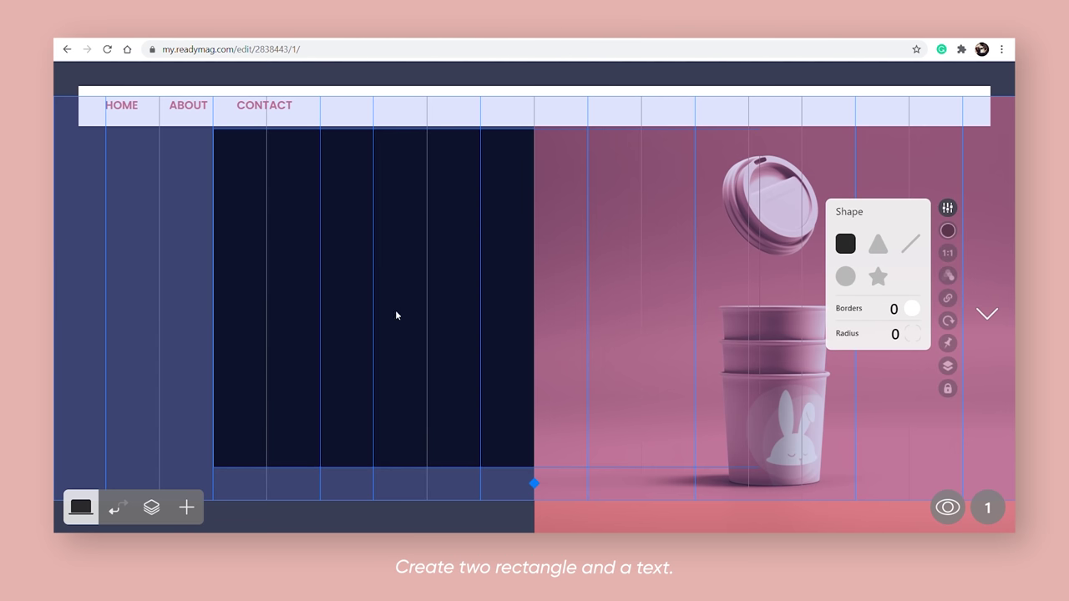
{"action": "left_click_drag", "start_coordinate": [370, 471], "coordinate": [255, 286]}
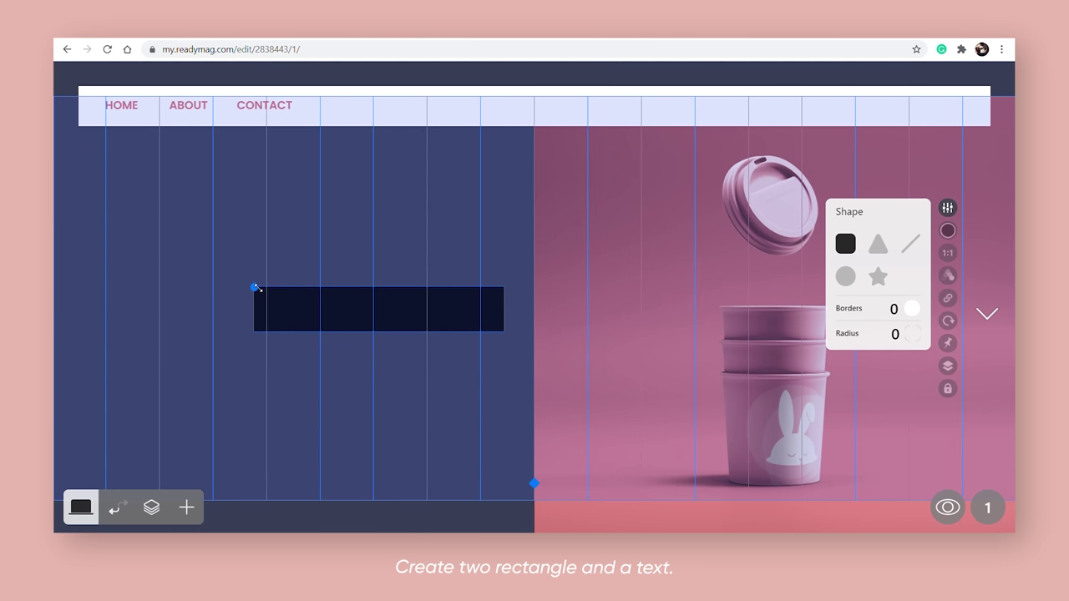
{"action": "left_click_drag", "start_coordinate": [317, 319], "coordinate": [167, 431]}
{"action": "left_click_drag", "start_coordinate": [357, 422], "coordinate": [375, 410]}
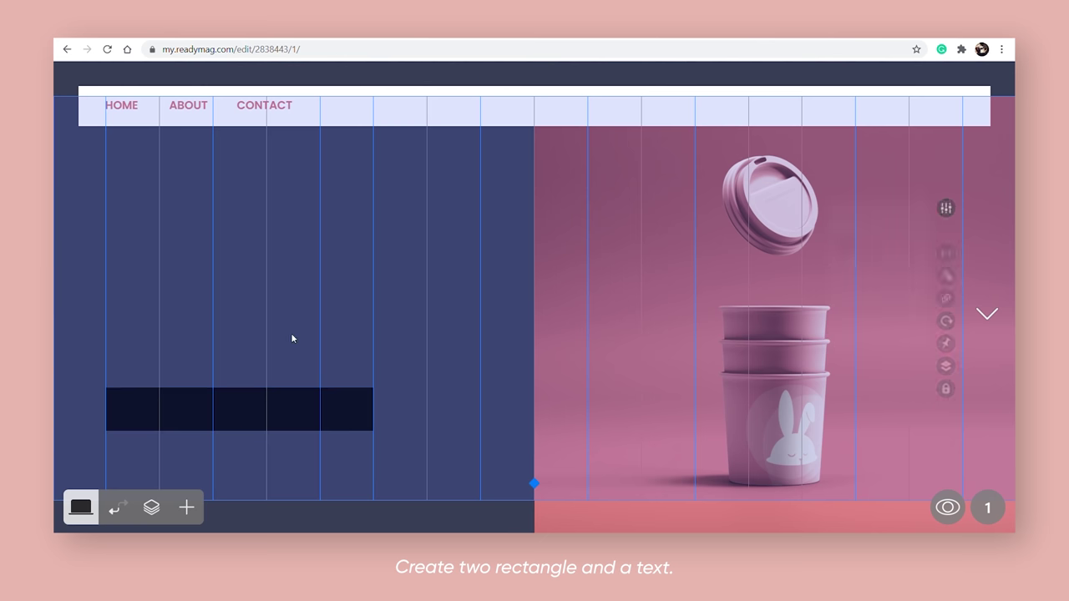
{"action": "left_click", "coordinate": [947, 230]}
{"action": "left_click", "coordinate": [868, 159]}
{"action": "left_click", "coordinate": [250, 408]}
Duplicate the bar and make the copy an outline with border width 2 and no fill
{"action": "key", "text": "ctrl+d"}
{"action": "left_click", "coordinate": [947, 208]}
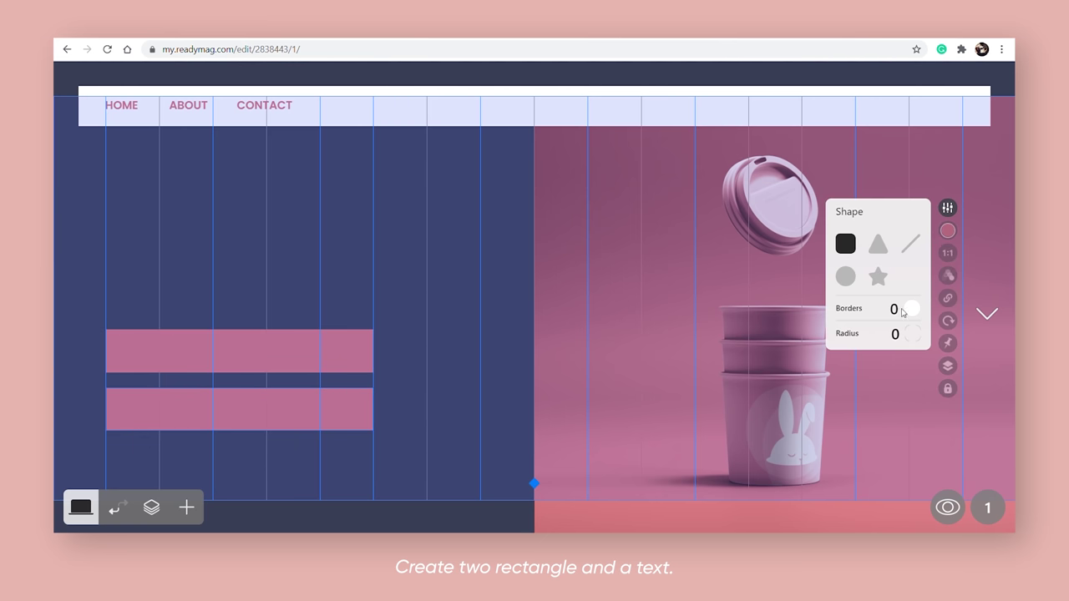
{"action": "left_click_drag", "start_coordinate": [908, 308], "coordinate": [912, 314]}
{"action": "left_click", "coordinate": [912, 309]}
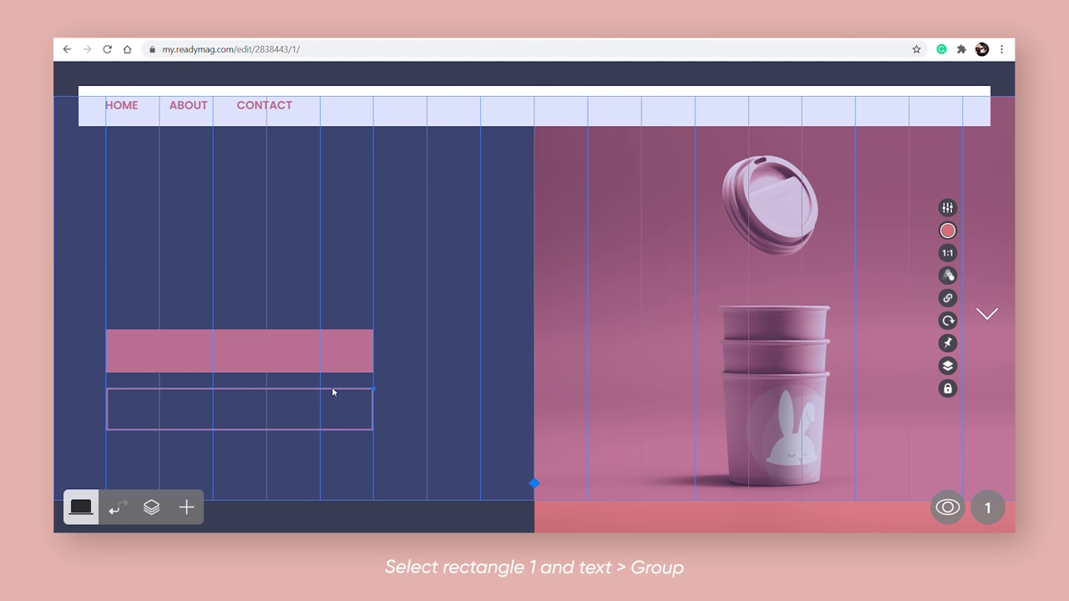
Make the 'Grab a cup here!' text white, group it with the pink bar, and move it down
{"action": "left_click", "coordinate": [178, 353]}
{"action": "left_click", "coordinate": [947, 342]}
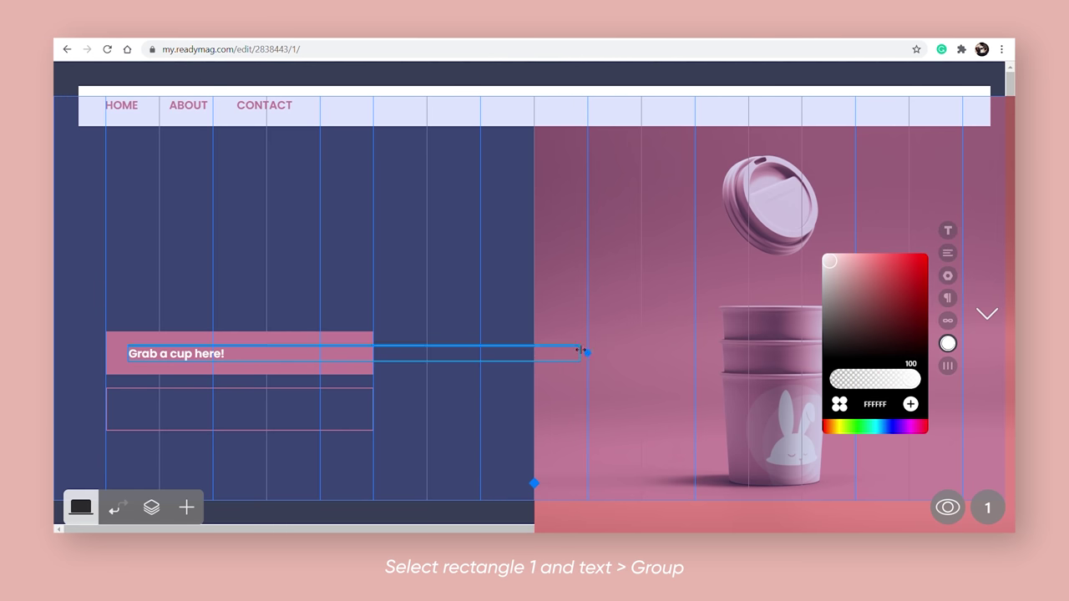
{"action": "left_click", "coordinate": [175, 325]}
{"action": "left_click_drag", "start_coordinate": [193, 441], "coordinate": [184, 433]}
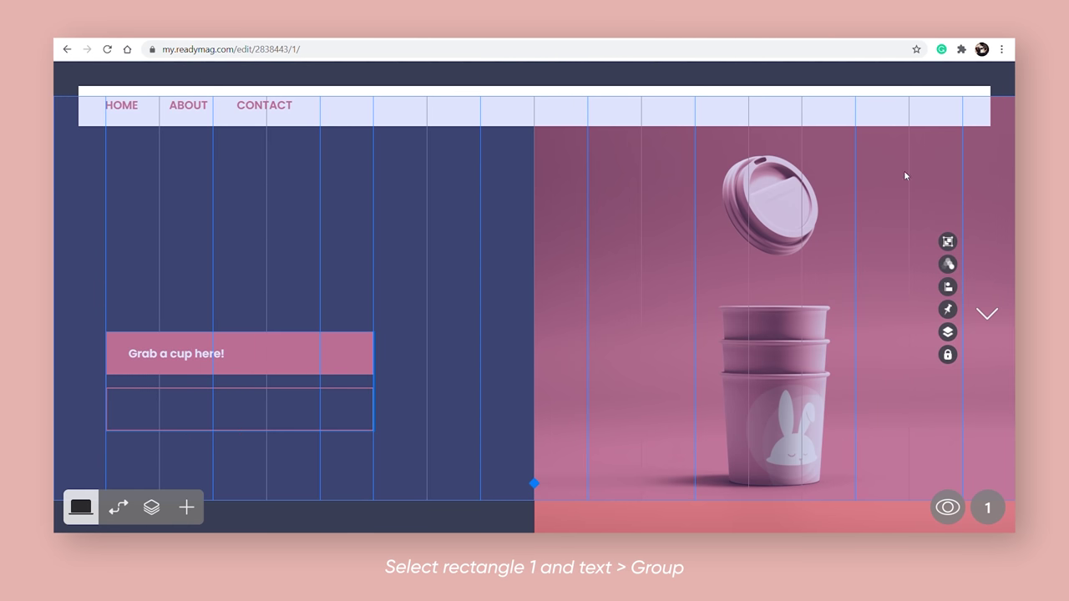
{"action": "left_click", "coordinate": [948, 243]}
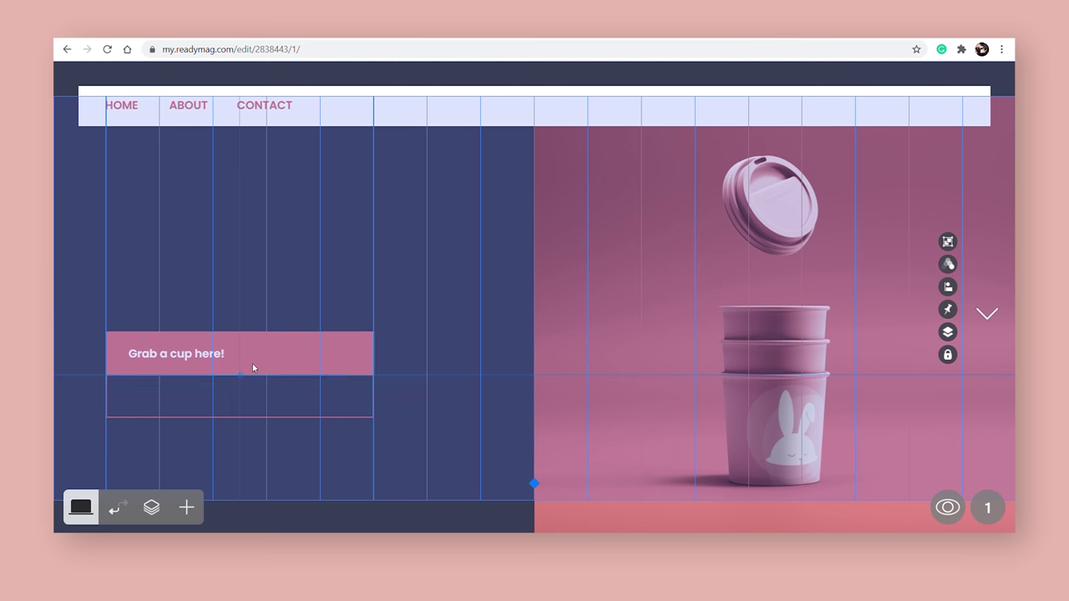
{"action": "left_click_drag", "start_coordinate": [255, 365], "coordinate": [251, 396]}
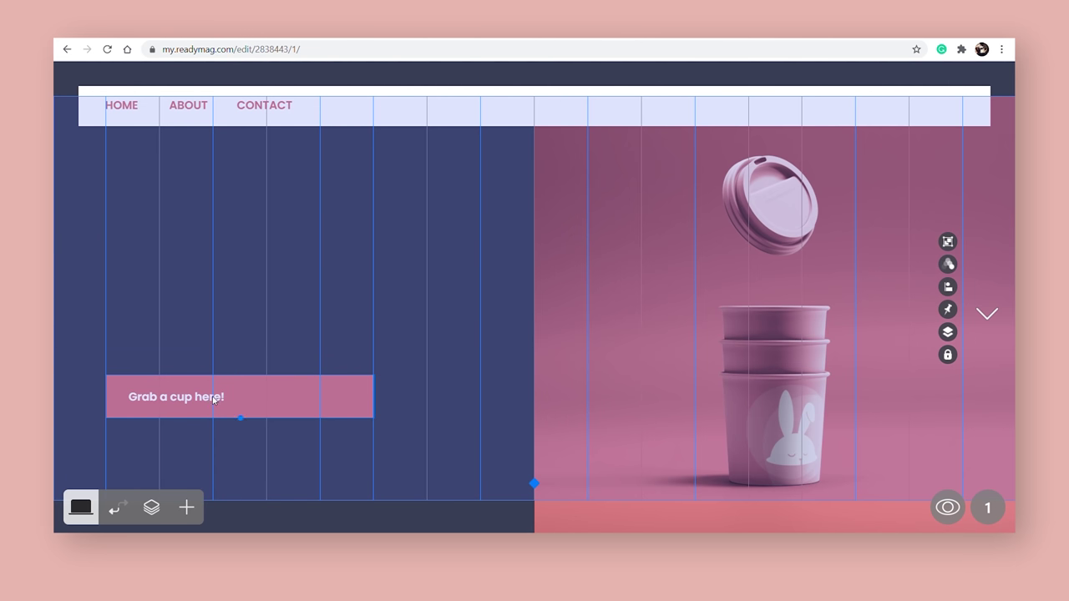
Give the button a hover Move of -5 with Ease Both easing and 0.3s duration, then preview it
{"action": "left_click", "coordinate": [948, 264]}
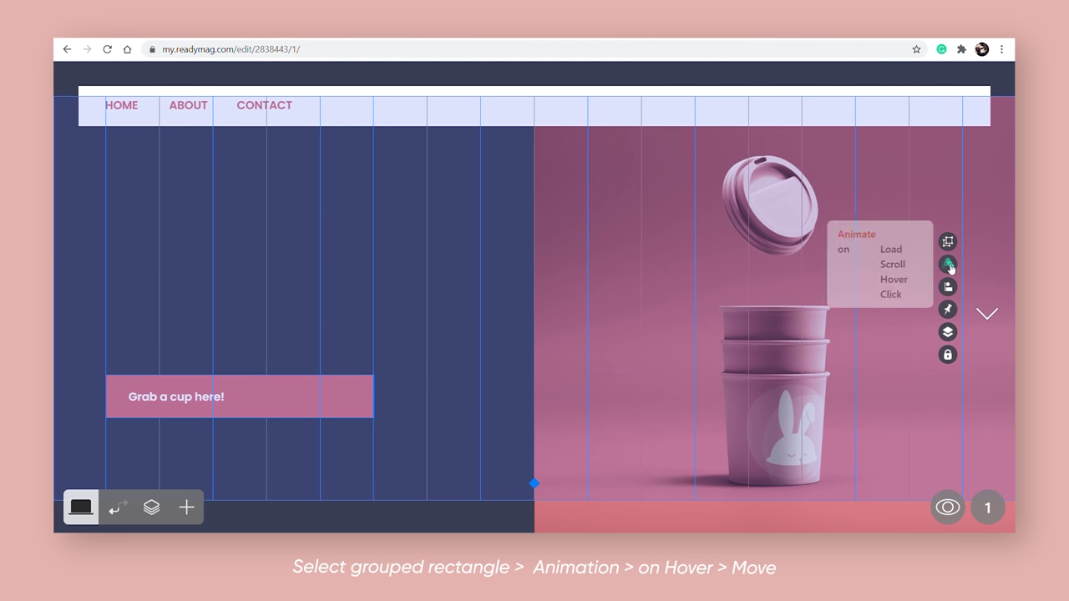
{"action": "left_click", "coordinate": [899, 281]}
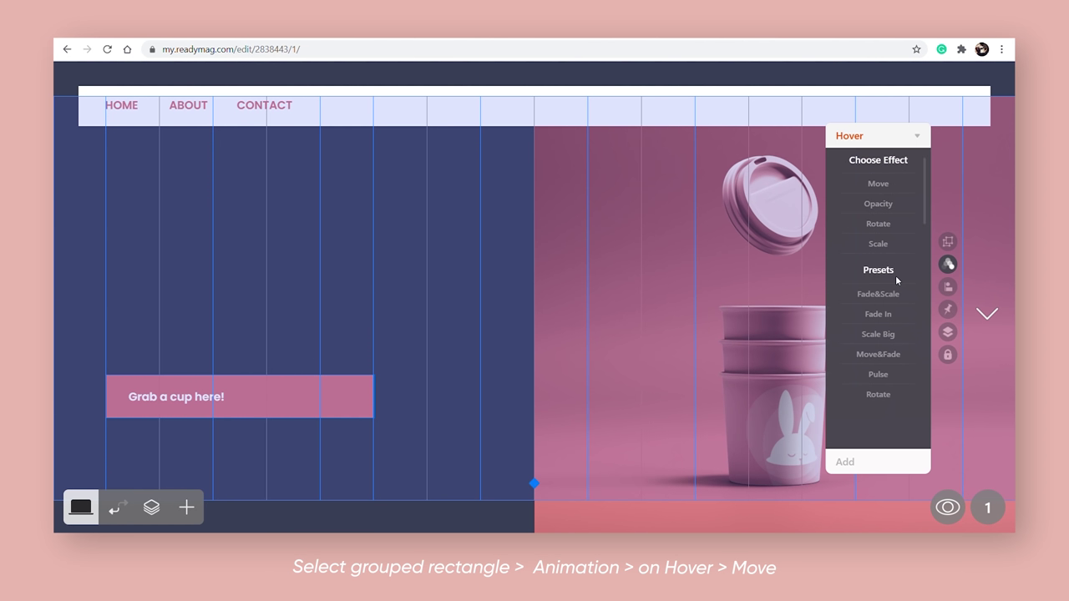
{"action": "left_click", "coordinate": [881, 187]}
{"action": "left_click_drag", "start_coordinate": [897, 279], "coordinate": [905, 244]}
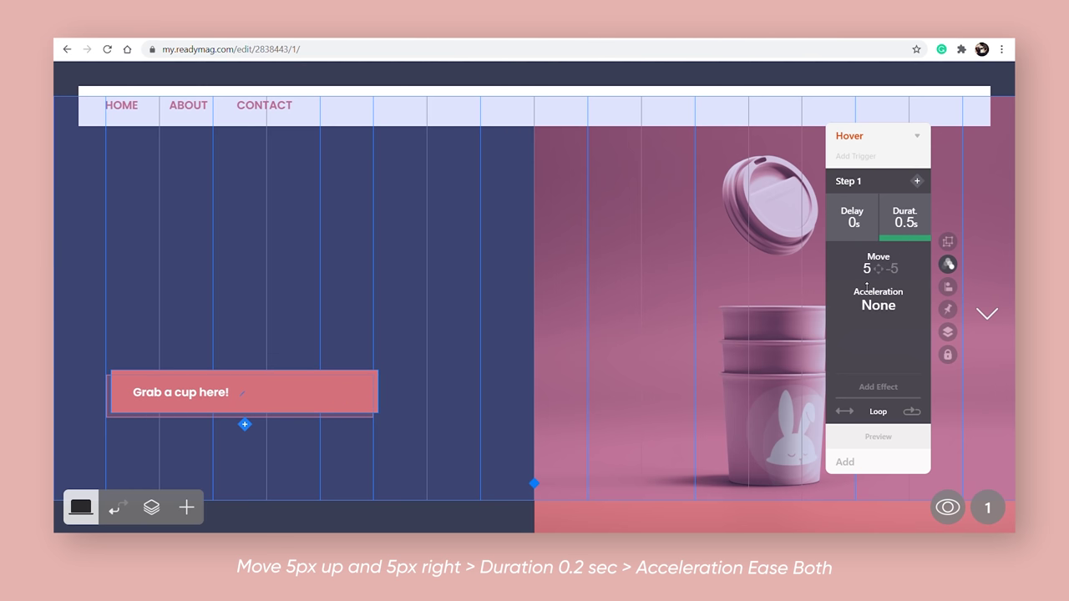
{"action": "left_click", "coordinate": [881, 304]}
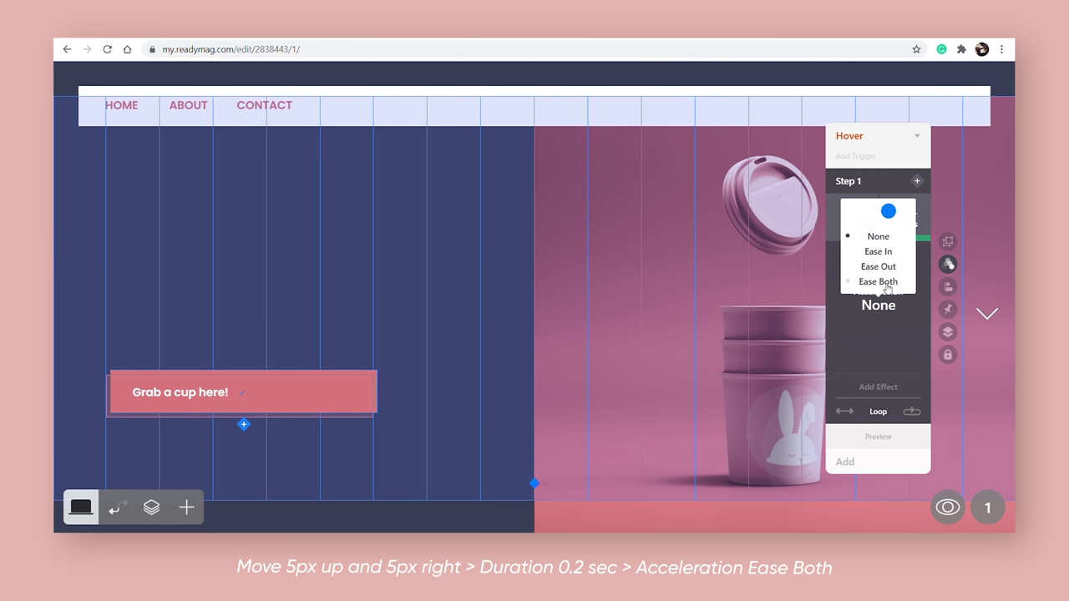
{"action": "left_click", "coordinate": [879, 282]}
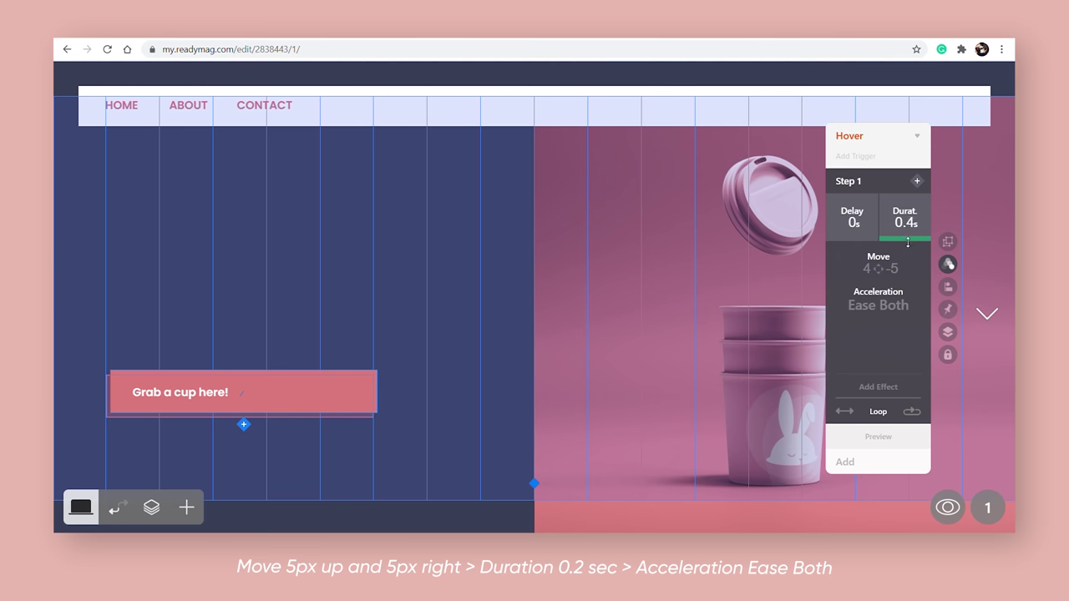
{"action": "left_click_drag", "start_coordinate": [908, 242], "coordinate": [909, 244]}
{"action": "key", "text": "ctrl+alt+p"}
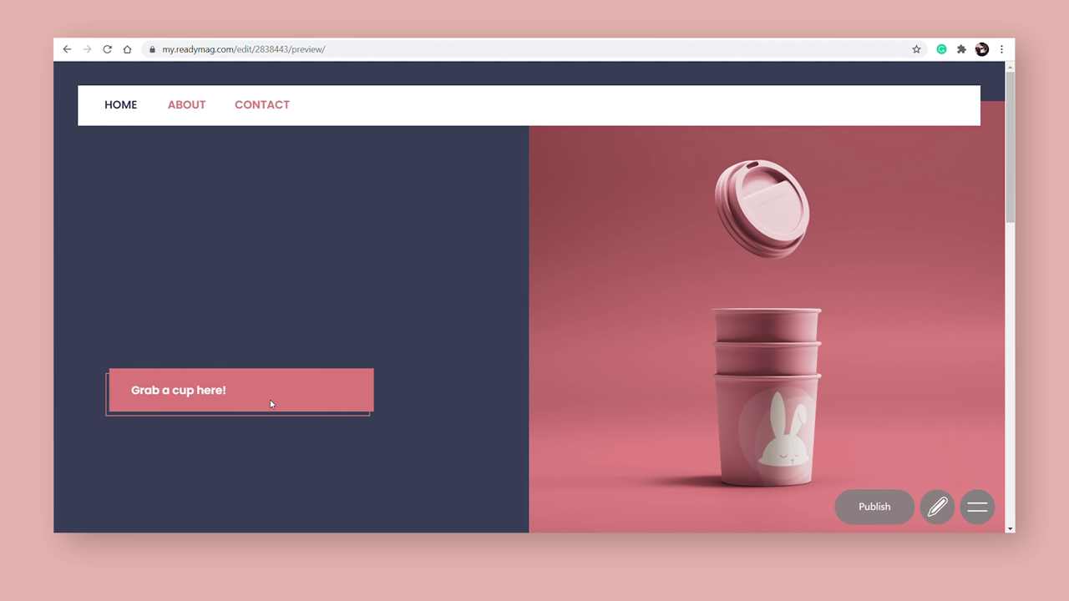
{"action": "key", "text": "ctrl+alt+p"}
Retitle the hero 'Feeling Sleepy' with a fresh-first-sip tagline and add the 'ESTD 2020…' About Us blurb
{"action": "left_click_drag", "start_coordinate": [319, 64], "coordinate": [293, 501]}
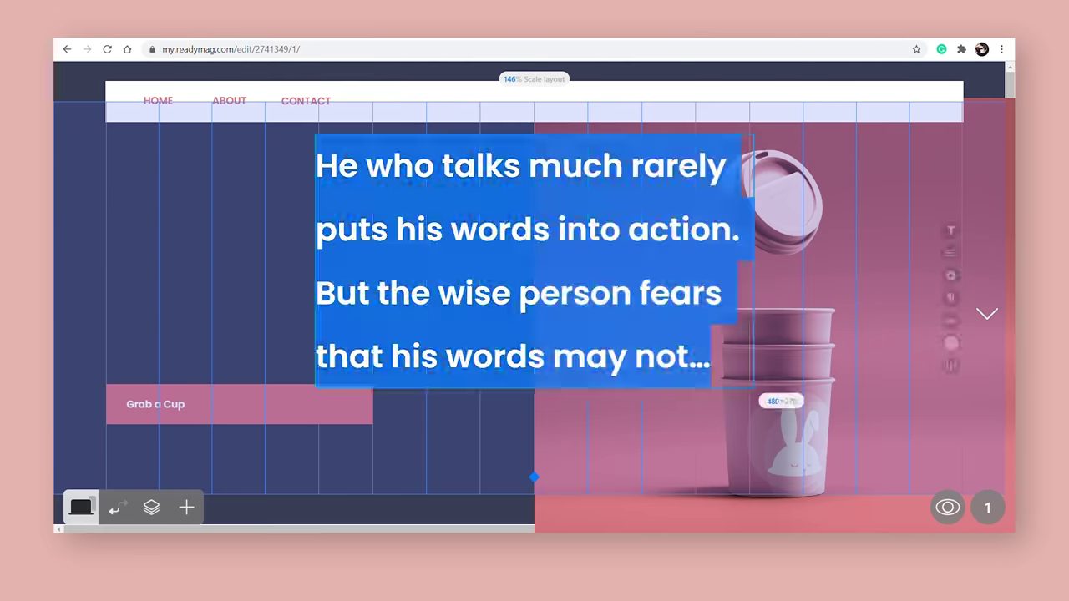
{"action": "type", "text": "Feeling Sleepy?"}
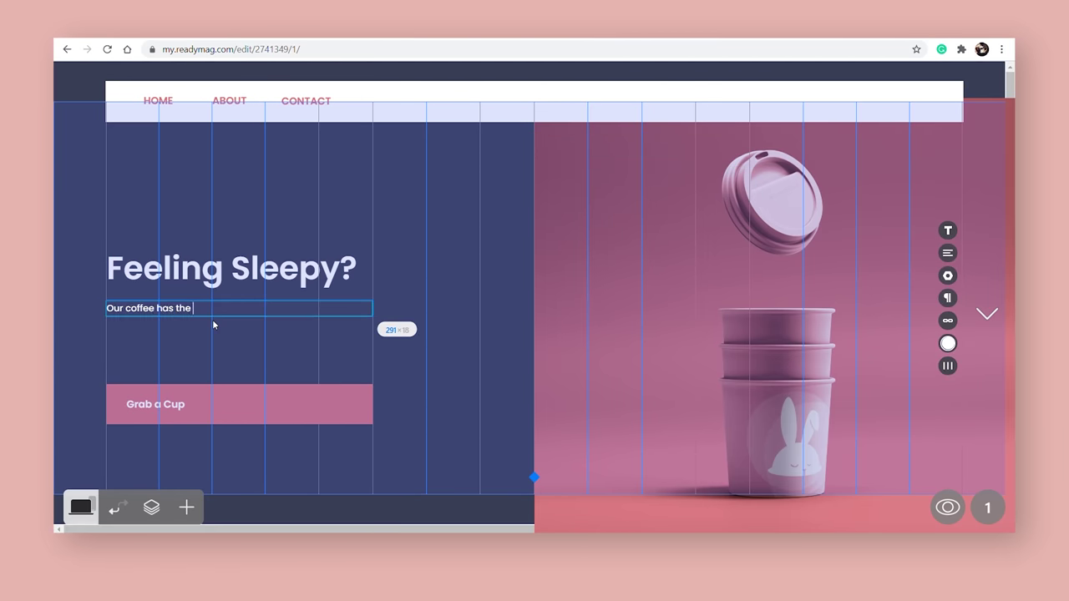
{"action": "type", "text": "perfect magic to wake you up. Feel fresh on the first sip."}
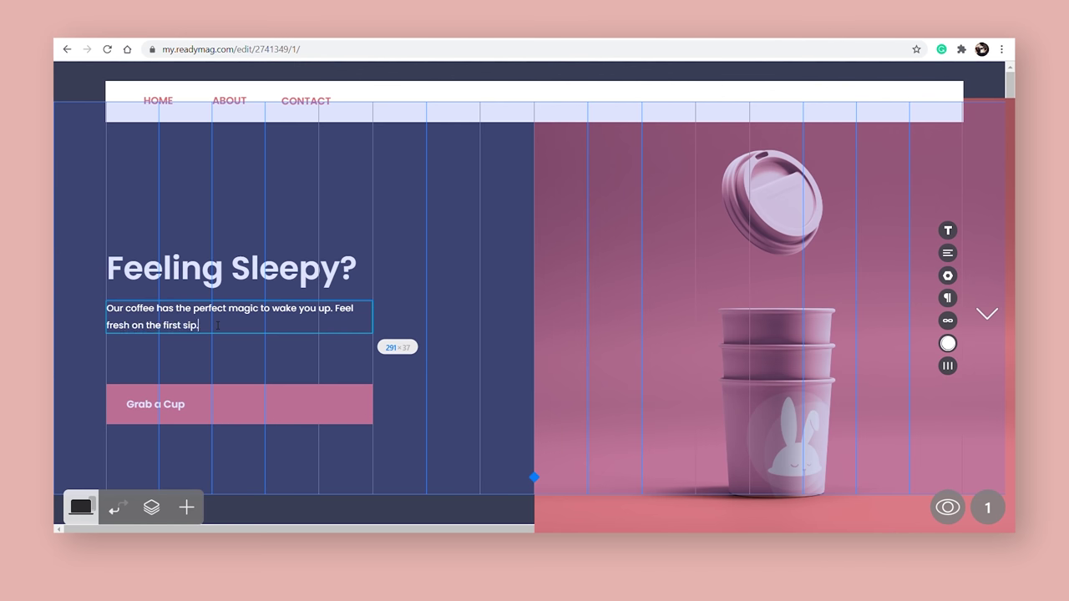
{"action": "left_click", "coordinate": [543, 281]}
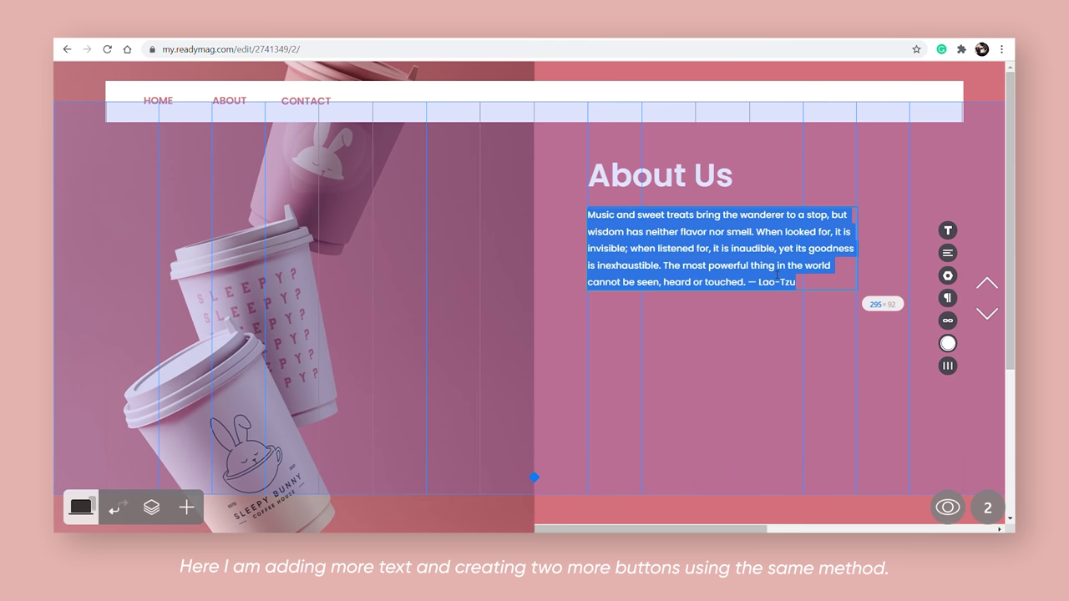
{"action": "type", "text": "ESTD 2020, we are a coffee brand based in Brooklyn, NY."}
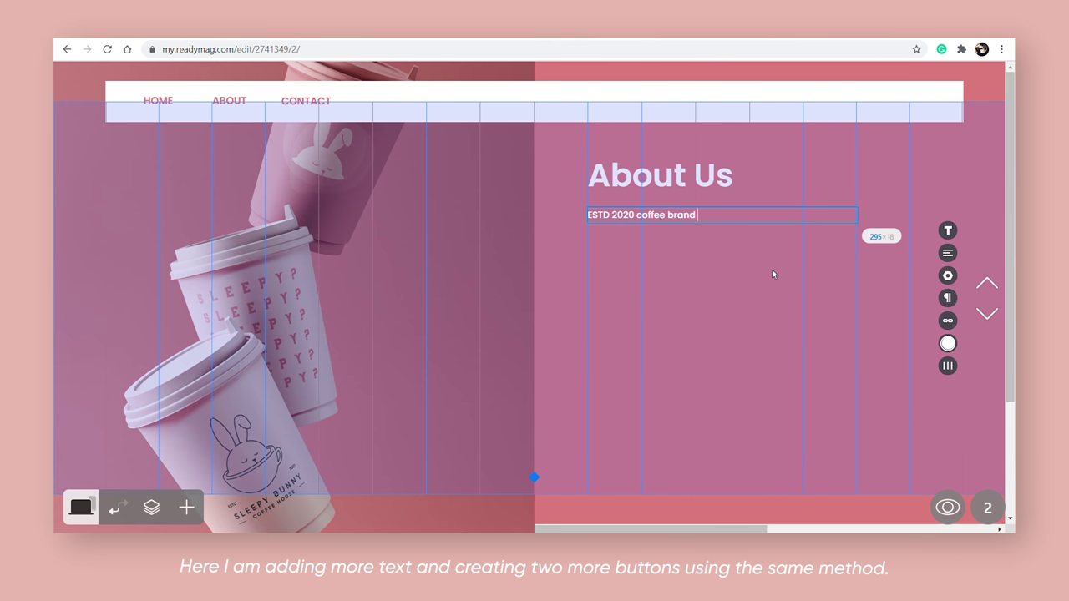
{"action": "type", "text": " It has always been, and always be, about quality."}
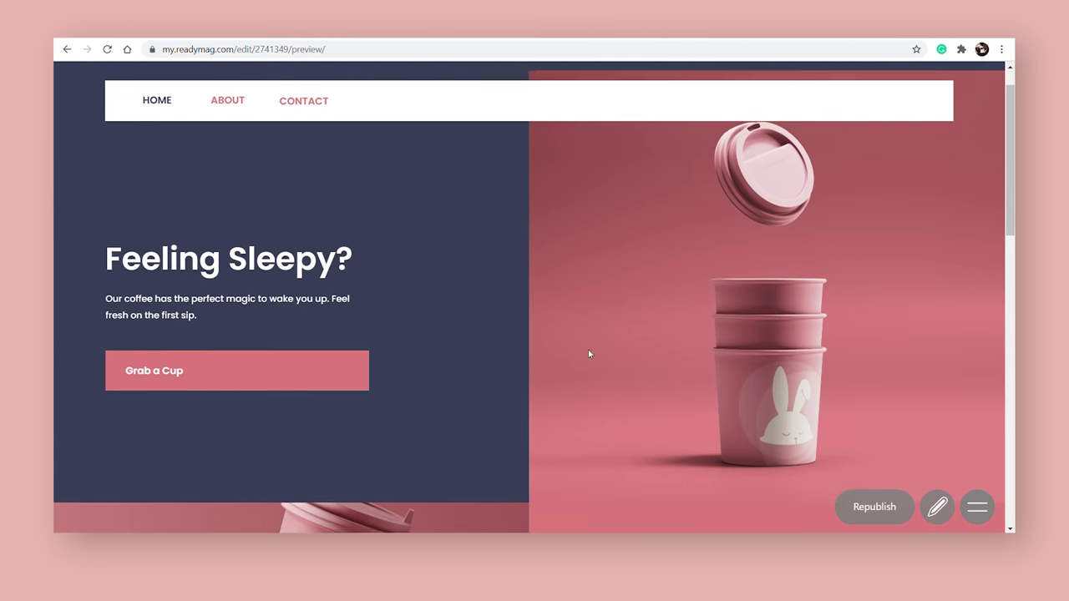
{"action": "scroll", "coordinate": [588, 354], "scroll_direction": "down", "scroll_amount": 1}
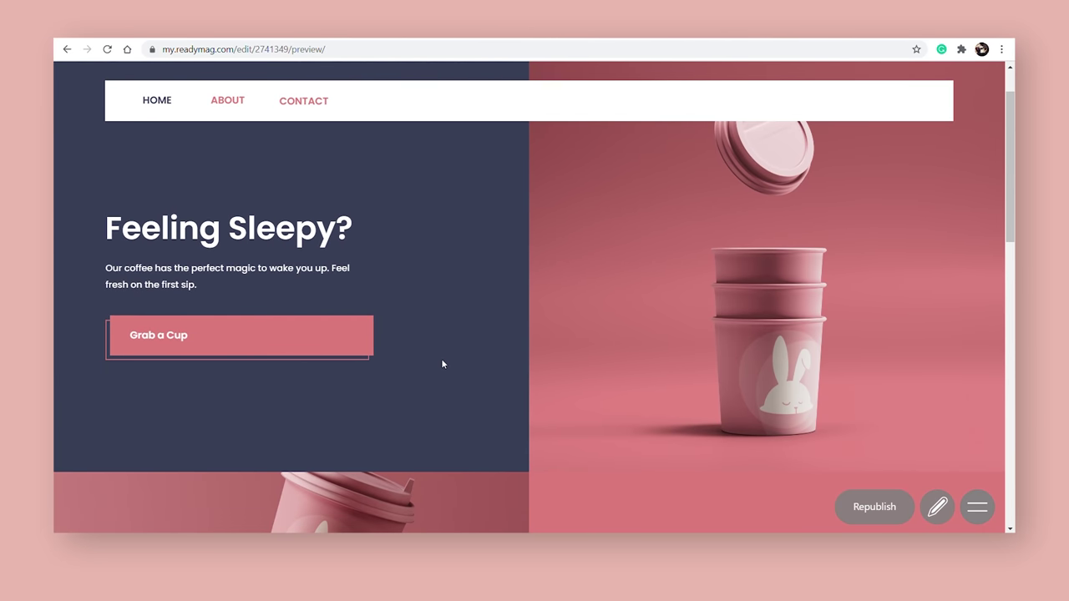
Scroll the preview down from the hero to the About Us section and its buttons
{"action": "scroll", "coordinate": [442, 363], "scroll_direction": "down", "scroll_amount": 3}
{"action": "scroll", "coordinate": [740, 420], "scroll_direction": "down", "scroll_amount": 1}
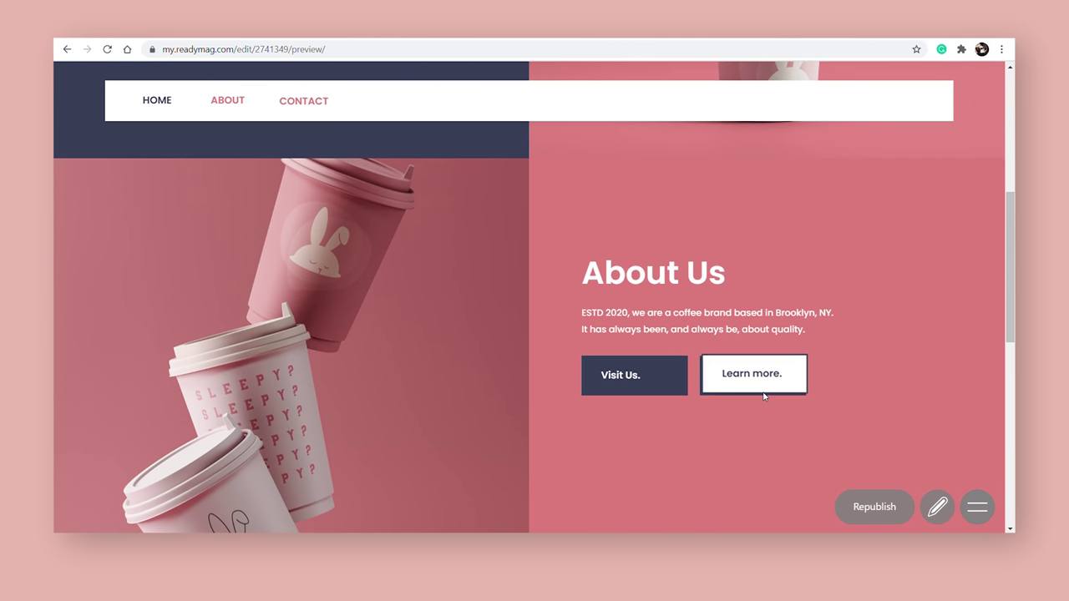
{"action": "scroll", "coordinate": [752, 412], "scroll_direction": "down", "scroll_amount": 4}
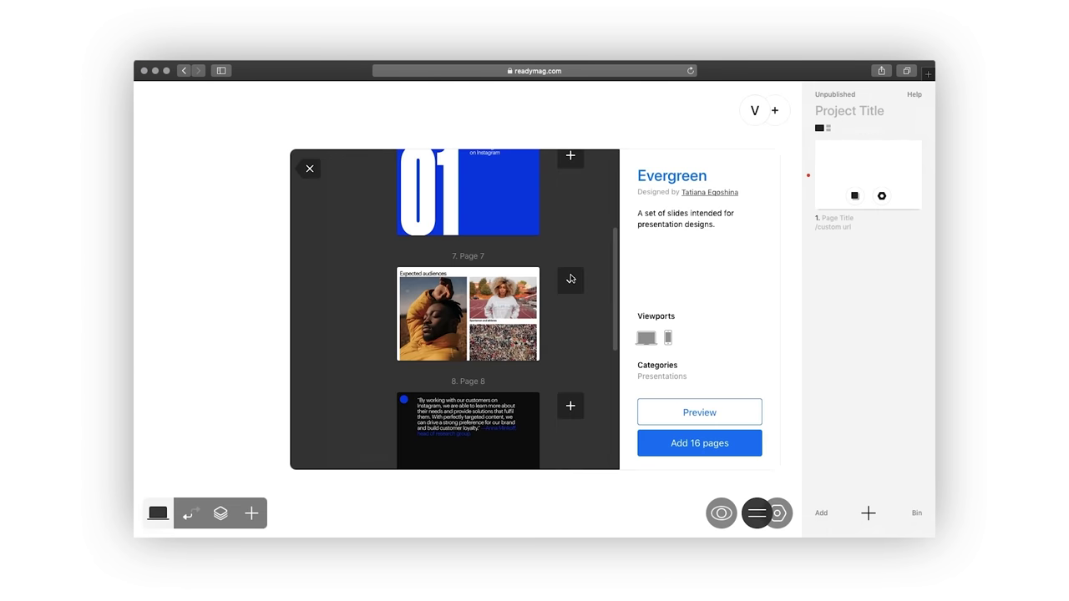
Add the Expected audiences template as a new third page and scroll through it
{"action": "left_click", "coordinate": [571, 280]}
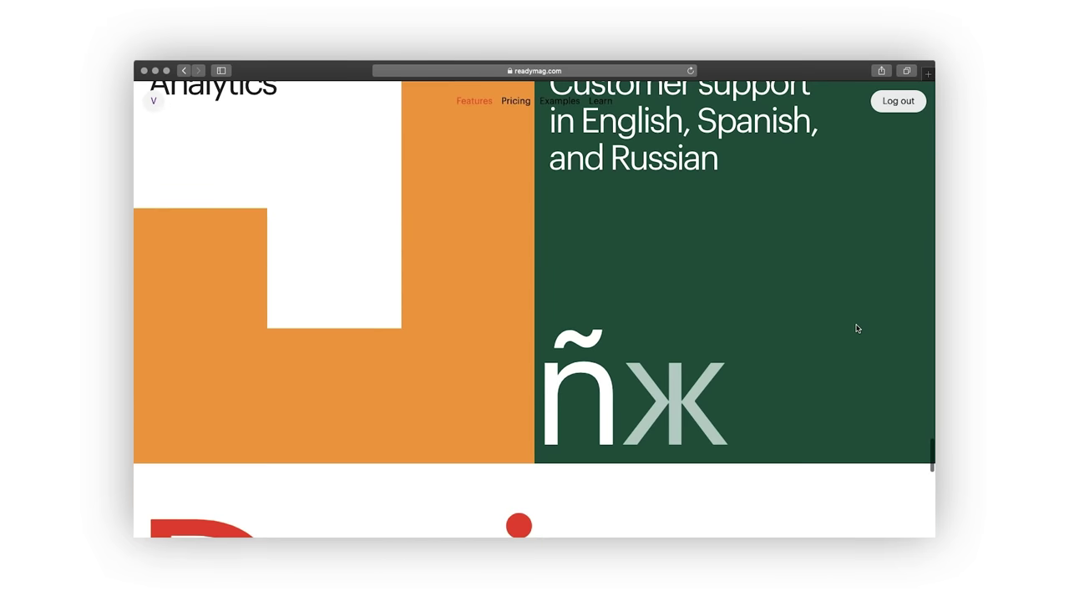
{"action": "scroll", "coordinate": [856, 328], "scroll_direction": "down", "scroll_amount": 2}
{"action": "scroll", "coordinate": [856, 328], "scroll_direction": "down", "scroll_amount": 5}
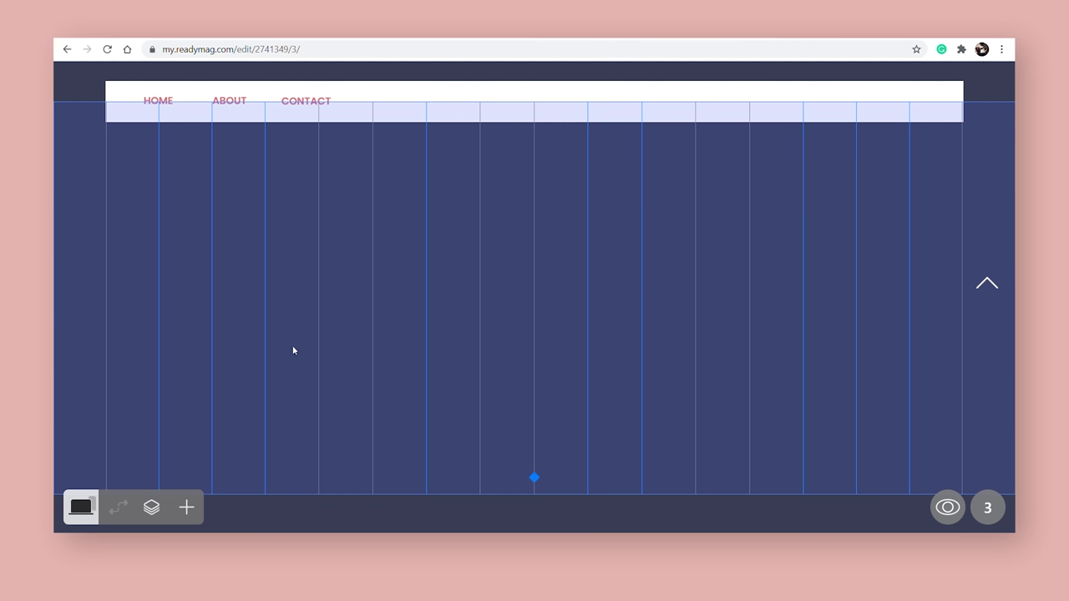
Add a contact form widget to page 3 and give it an extra Message field
{"action": "left_click", "coordinate": [193, 506]}
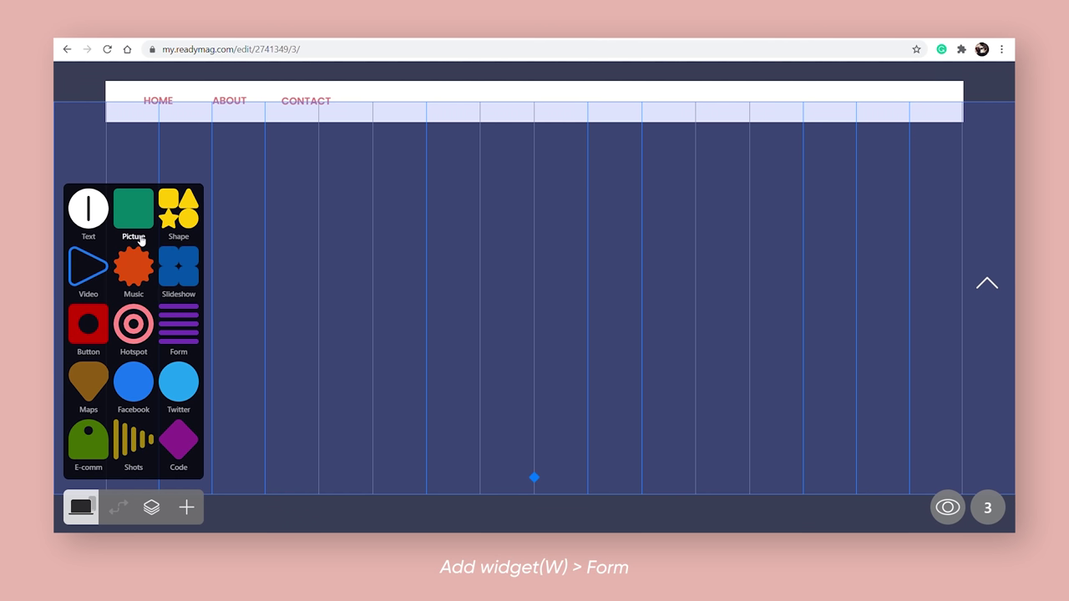
{"action": "left_click", "coordinate": [177, 323]}
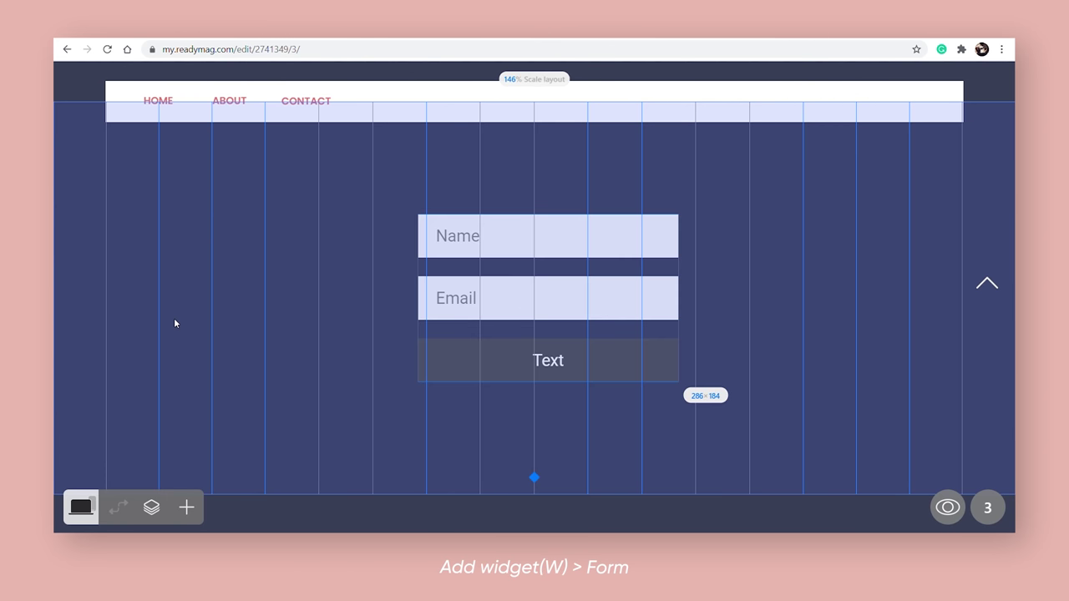
{"action": "left_click", "coordinate": [947, 241]}
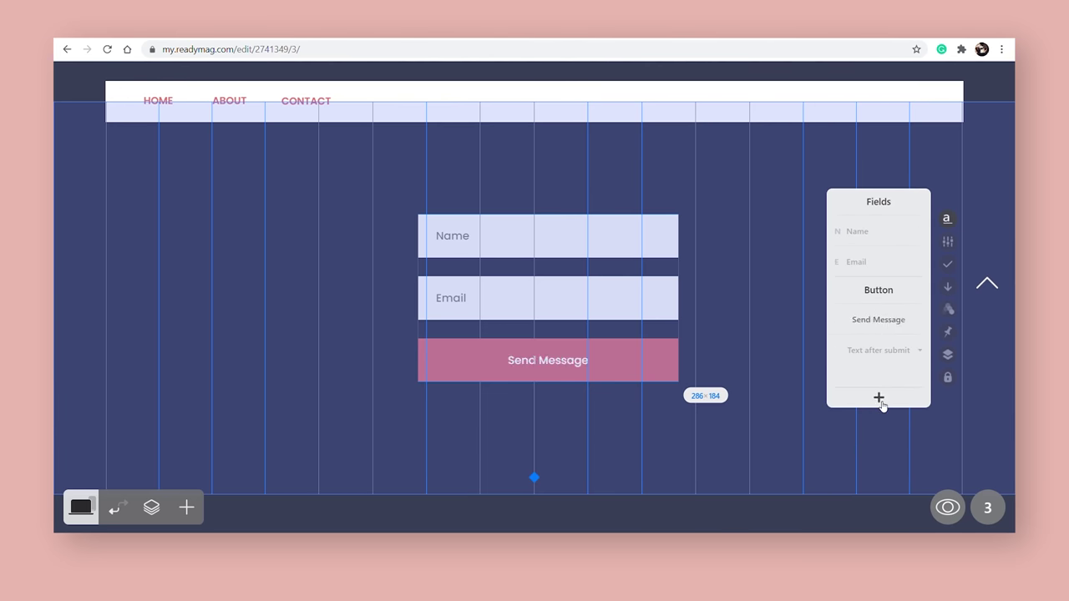
{"action": "left_click", "coordinate": [881, 404]}
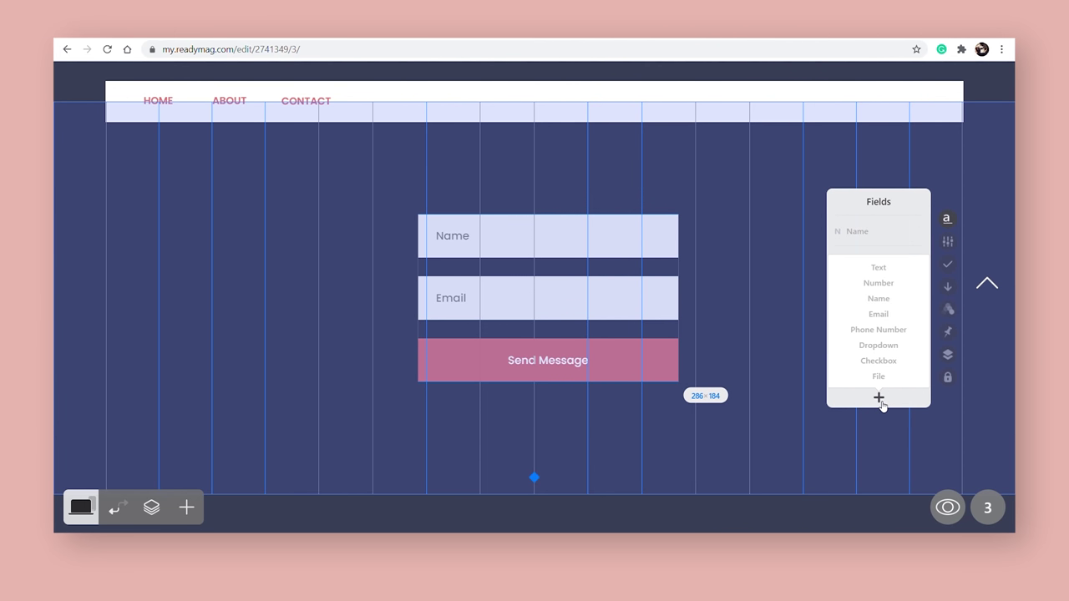
{"action": "left_click", "coordinate": [879, 345]}
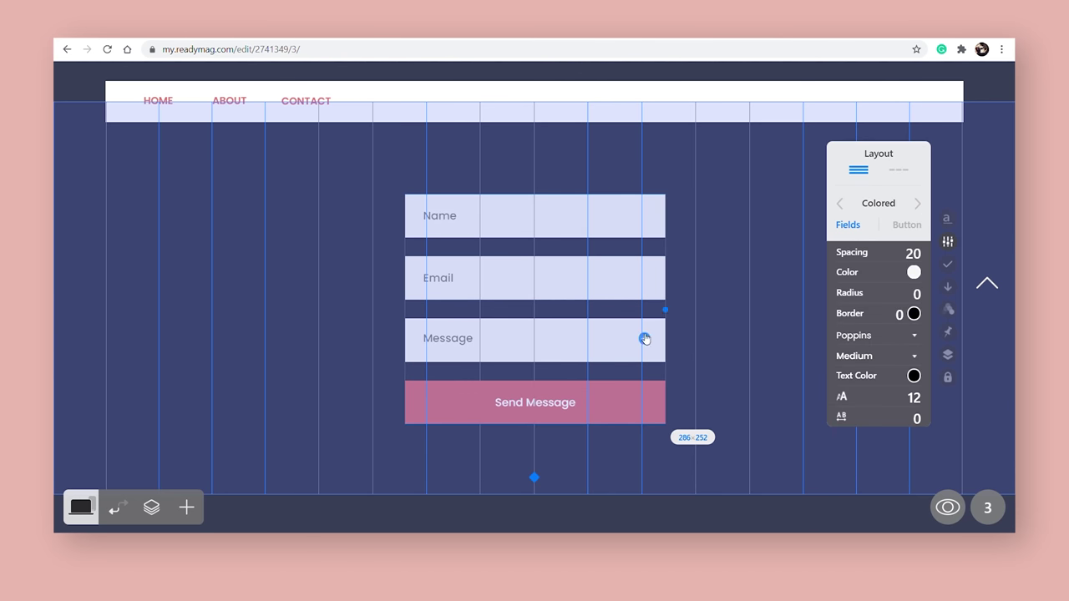
Move the form right and add a Tweets timeline widget placed up and to the left
{"action": "left_click_drag", "start_coordinate": [527, 156], "coordinate": [799, 179]}
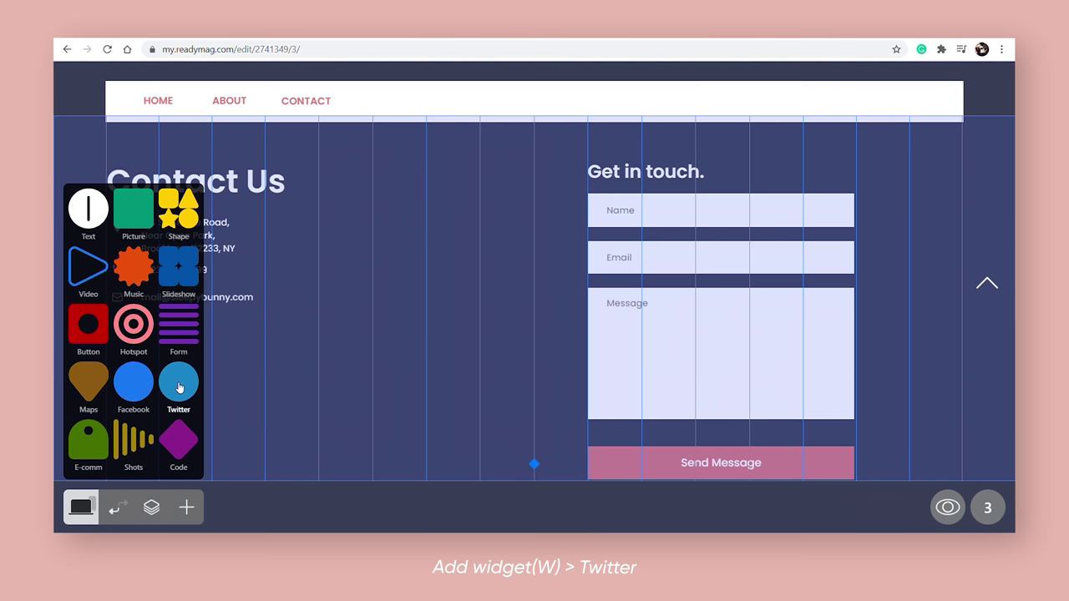
{"action": "left_click", "coordinate": [179, 387]}
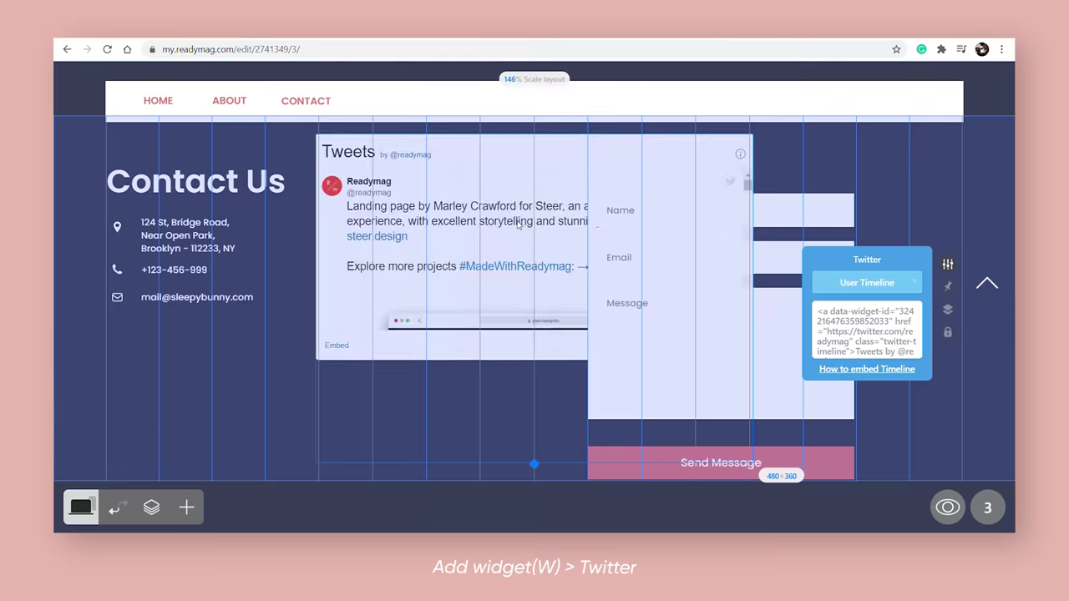
{"action": "left_click_drag", "start_coordinate": [503, 218], "coordinate": [297, 356]}
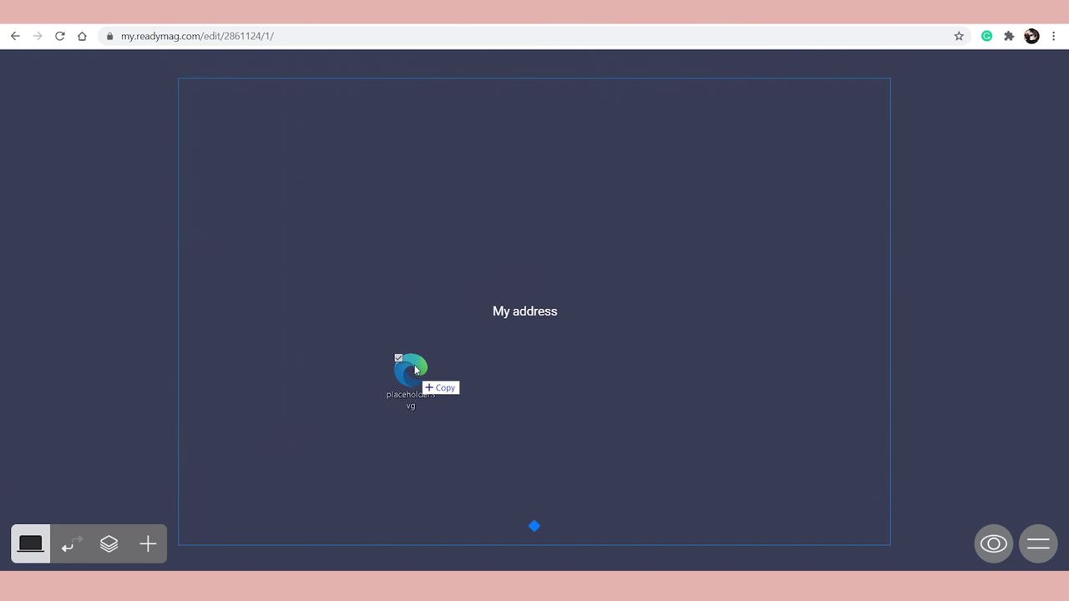
Bring in the pin image, shrink it to a small icon, and select the Instagram icon
{"action": "left_click_drag", "start_coordinate": [422, 372], "coordinate": [441, 312]}
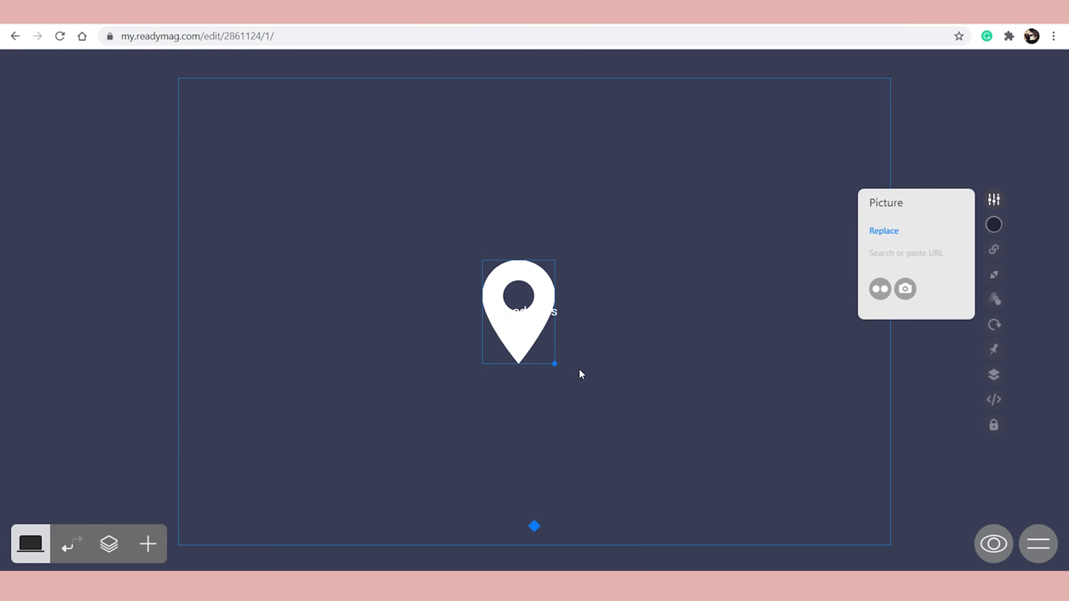
{"action": "left_click_drag", "start_coordinate": [539, 348], "coordinate": [464, 301]}
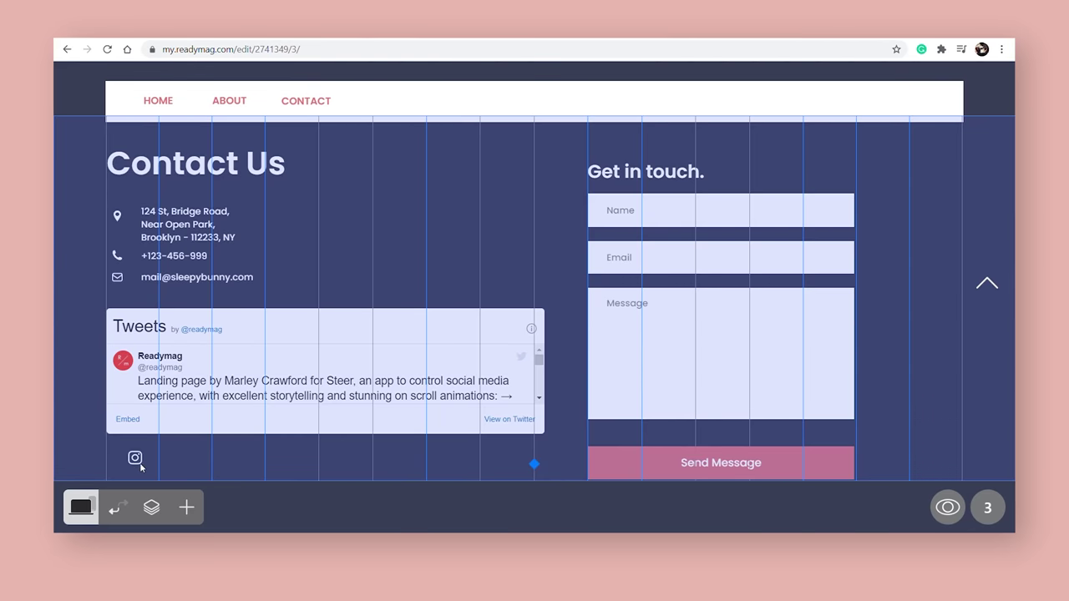
{"action": "left_click", "coordinate": [136, 459]}
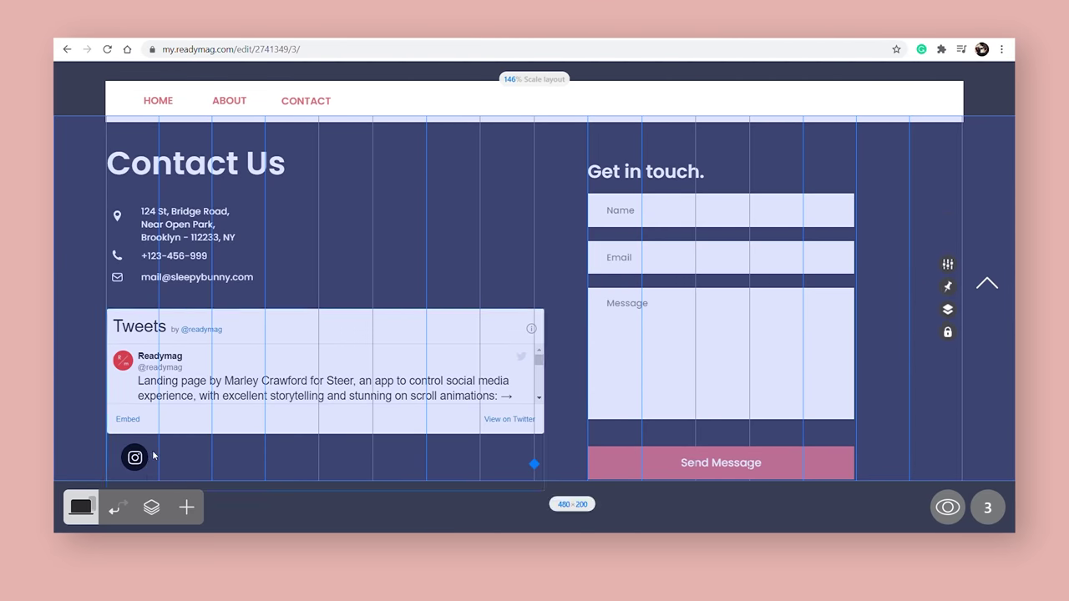
Nudge the Instagram icon slightly to the right
{"action": "mouse_move", "coordinate": [140, 461]}
{"action": "left_mouse_down"}
{"action": "mouse_move", "coordinate": [185, 456]}
{"action": "mouse_move", "coordinate": [147, 460]}
{"action": "left_mouse_up"}
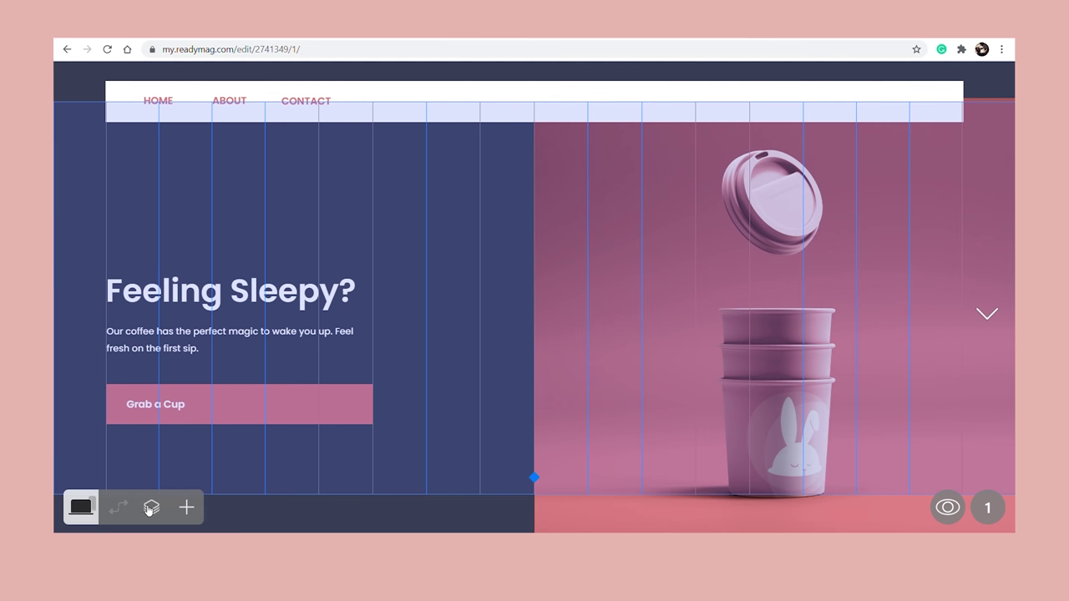
Switch to the mobile layout, adjust the hero picture, and move on to the About Us page
{"action": "left_click", "coordinate": [87, 506]}
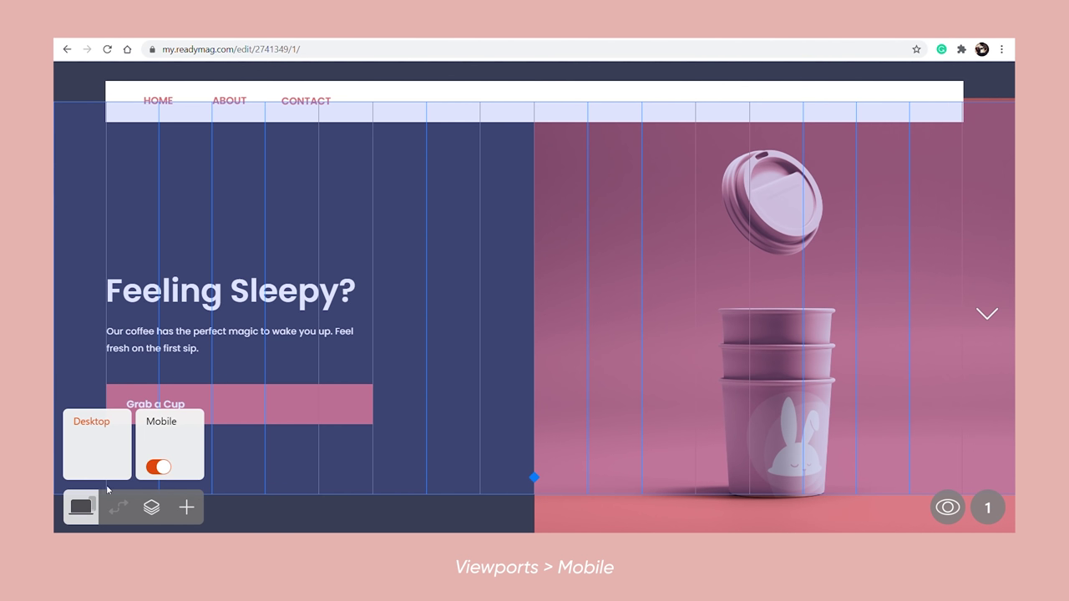
{"action": "left_click", "coordinate": [176, 425]}
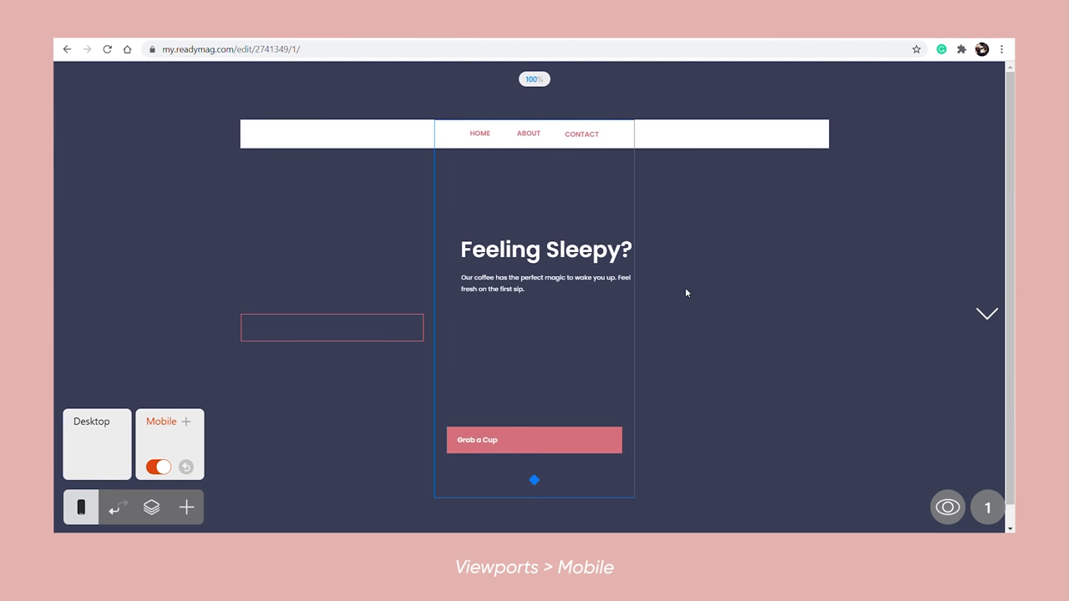
{"action": "left_click", "coordinate": [679, 287]}
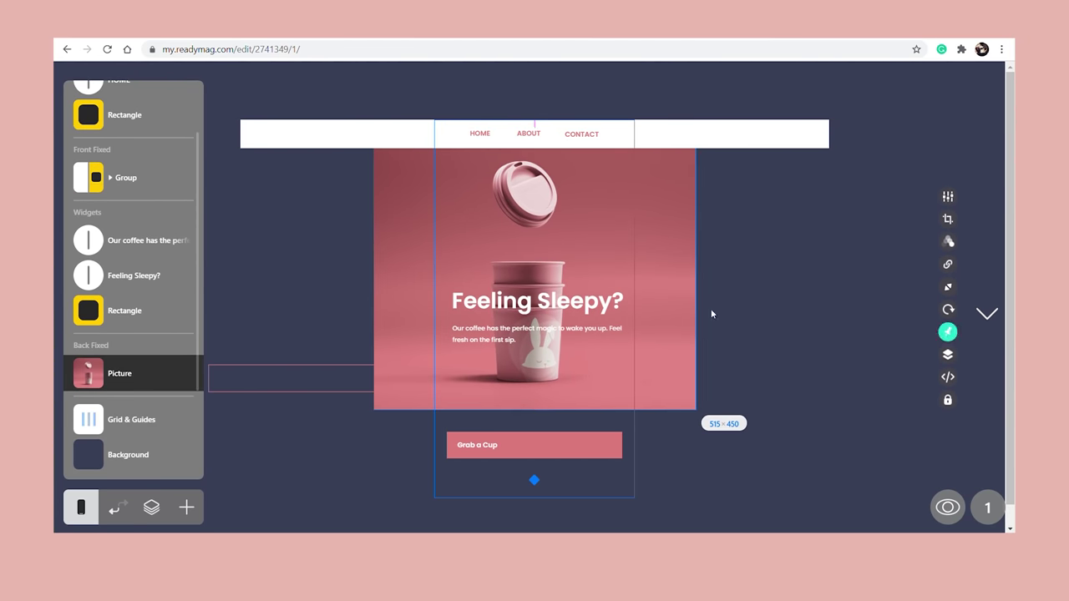
{"action": "left_click", "coordinate": [712, 314]}
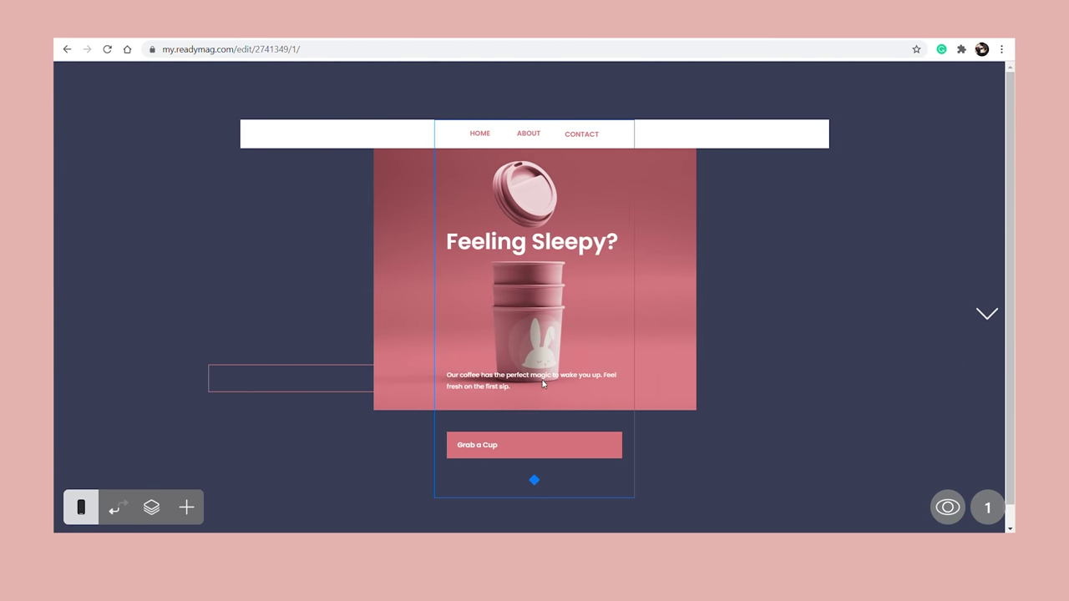
{"action": "left_click", "coordinate": [987, 312]}
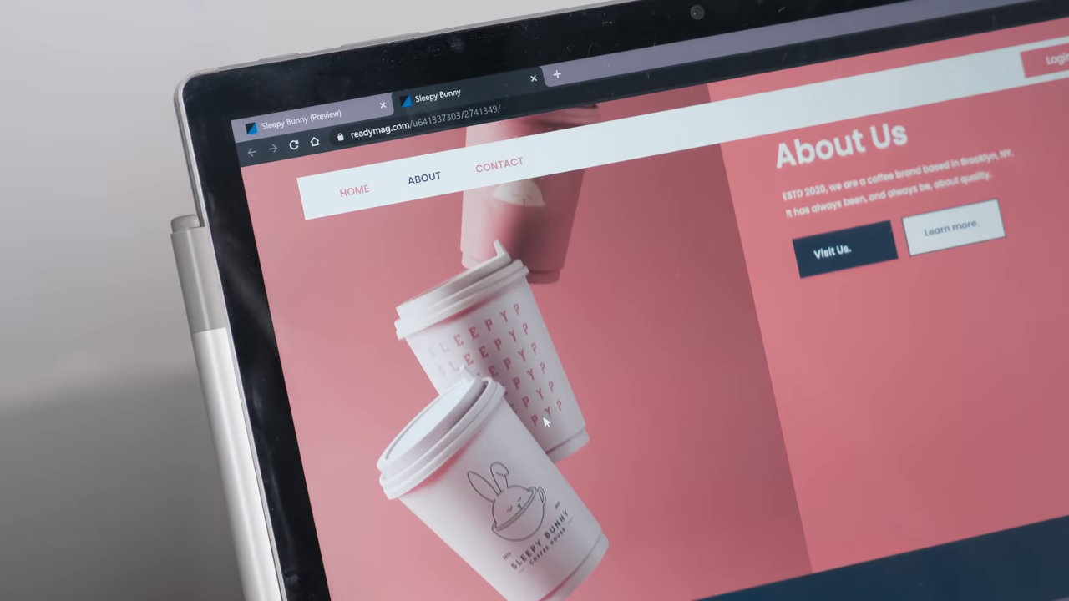
Scroll the live site down from the hero through About Us to Contact Us
{"action": "scroll", "coordinate": [544, 422], "scroll_direction": "down", "scroll_amount": 5}
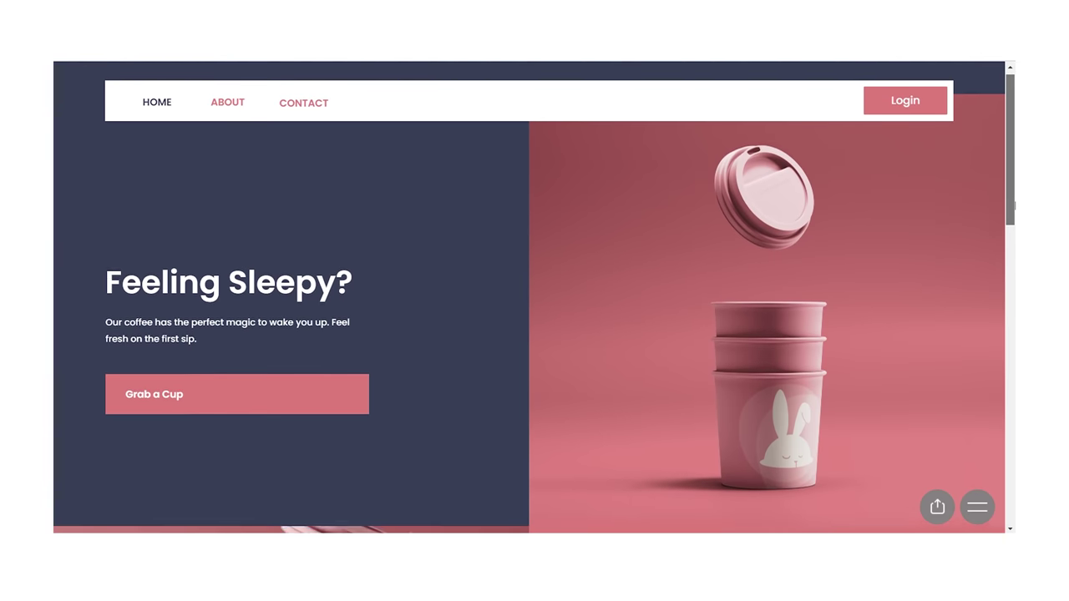
{"action": "scroll", "coordinate": [534, 300], "scroll_direction": "down", "scroll_amount": 5}
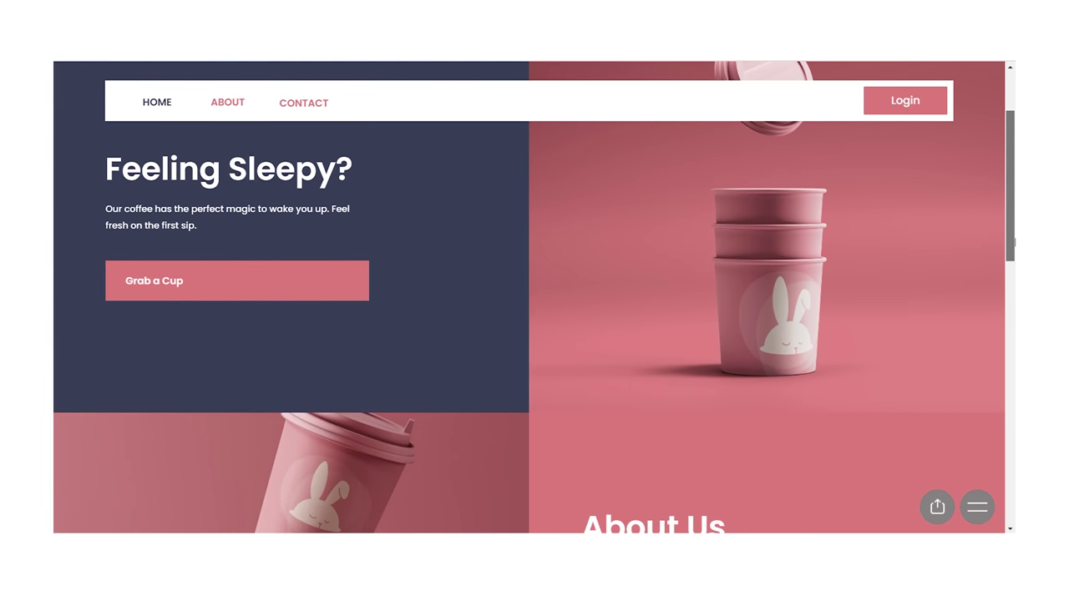
{"action": "scroll", "coordinate": [535, 301], "scroll_direction": "down", "scroll_amount": 2}
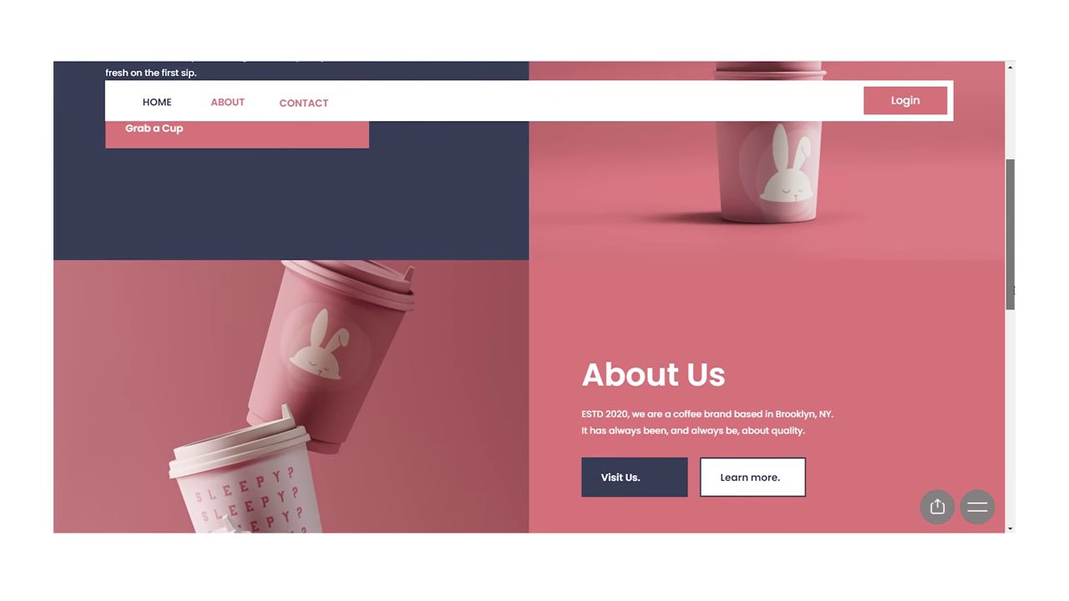